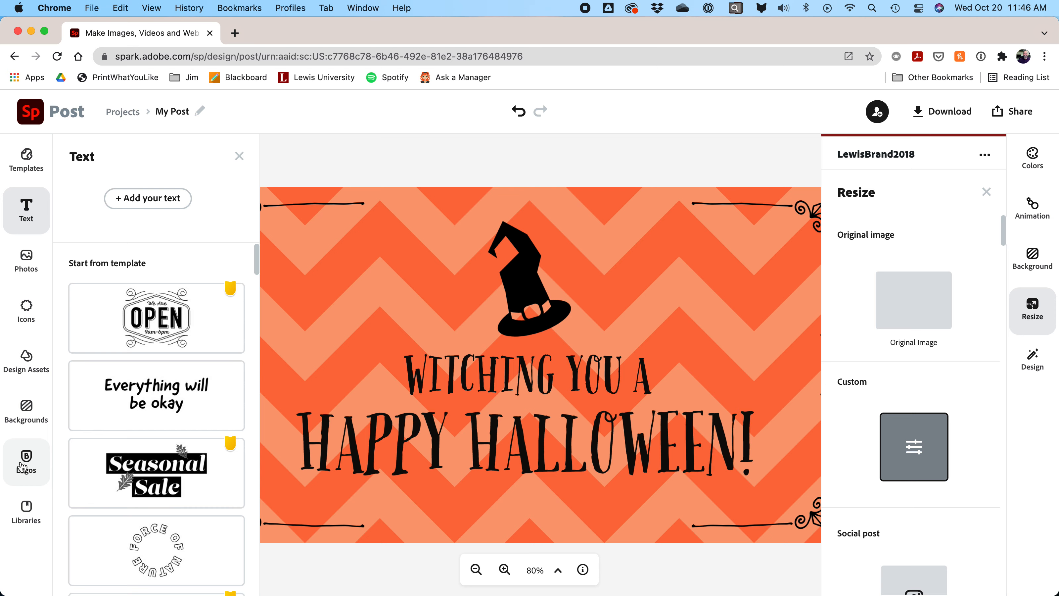
Examine the greeting's individual elements by selecting the witch hat, the two text lines and each corner ornament in turn
click(729, 160)
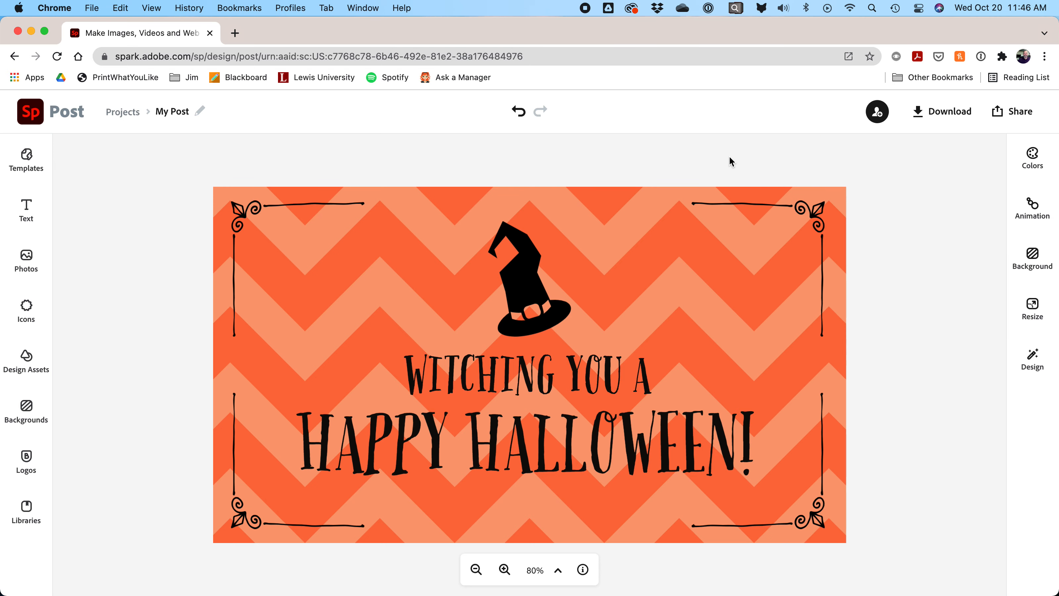
click(526, 284)
click(496, 390)
click(473, 439)
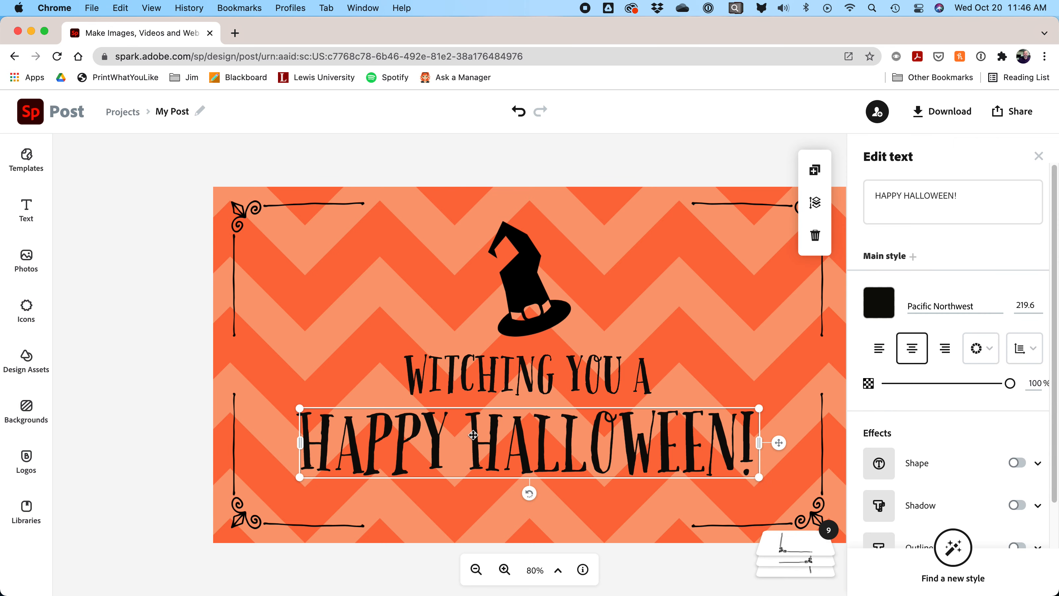
click(239, 517)
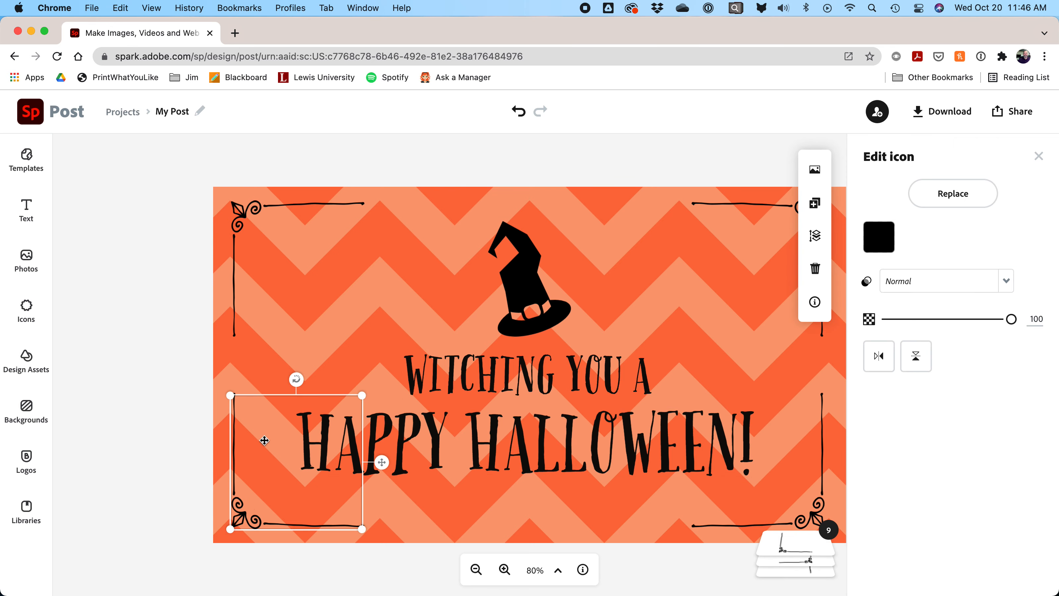
click(260, 207)
click(772, 204)
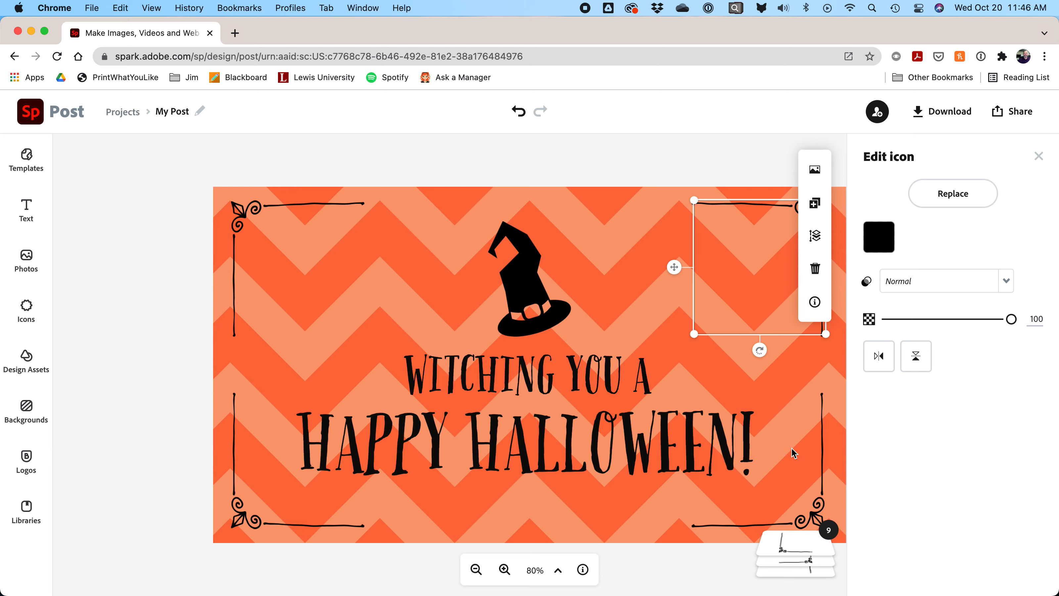
click(815, 494)
click(657, 152)
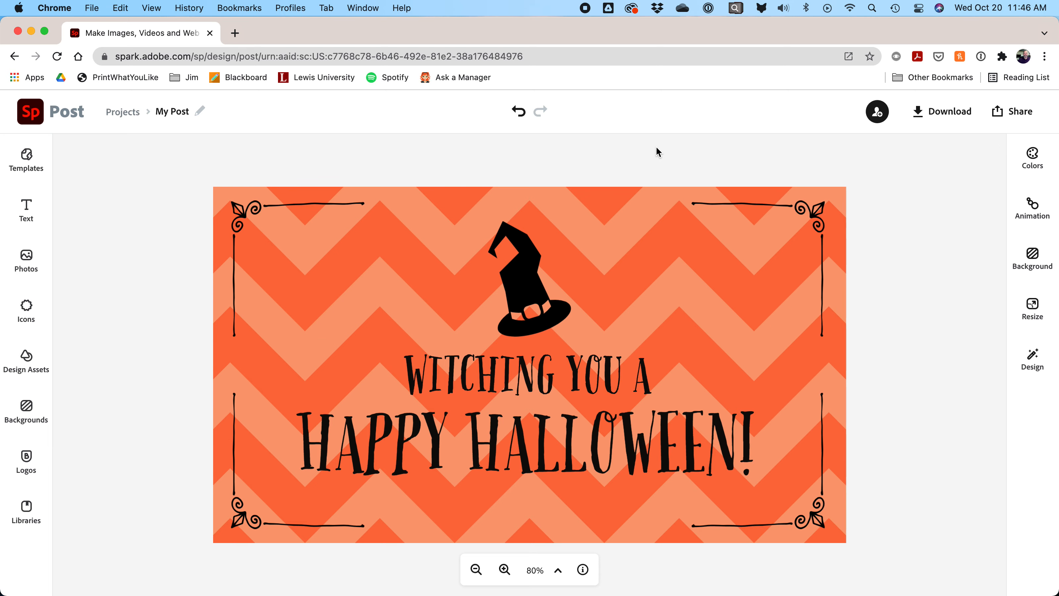
Download the design as a JPG named Halloween into the CoNHS_Files folder
scroll(576, 361, right, 2)
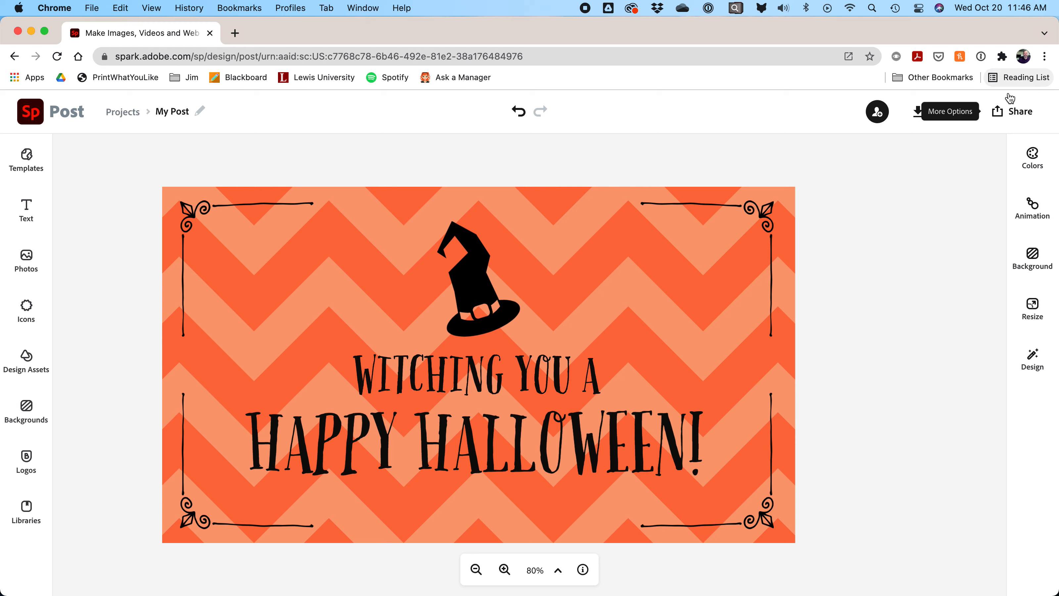
drag(871, 24, 846, 22)
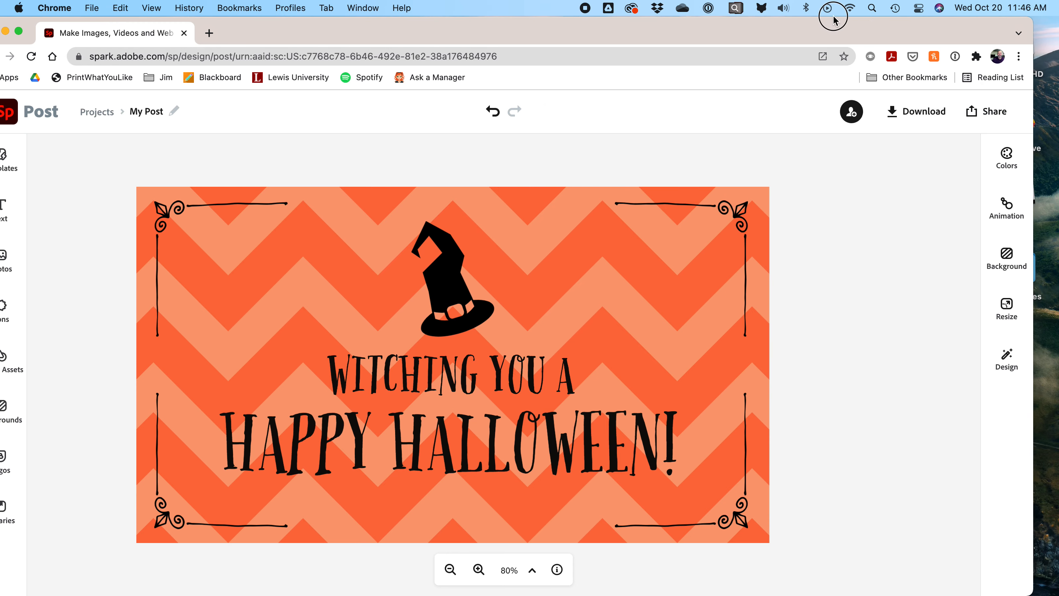
click(905, 111)
click(892, 166)
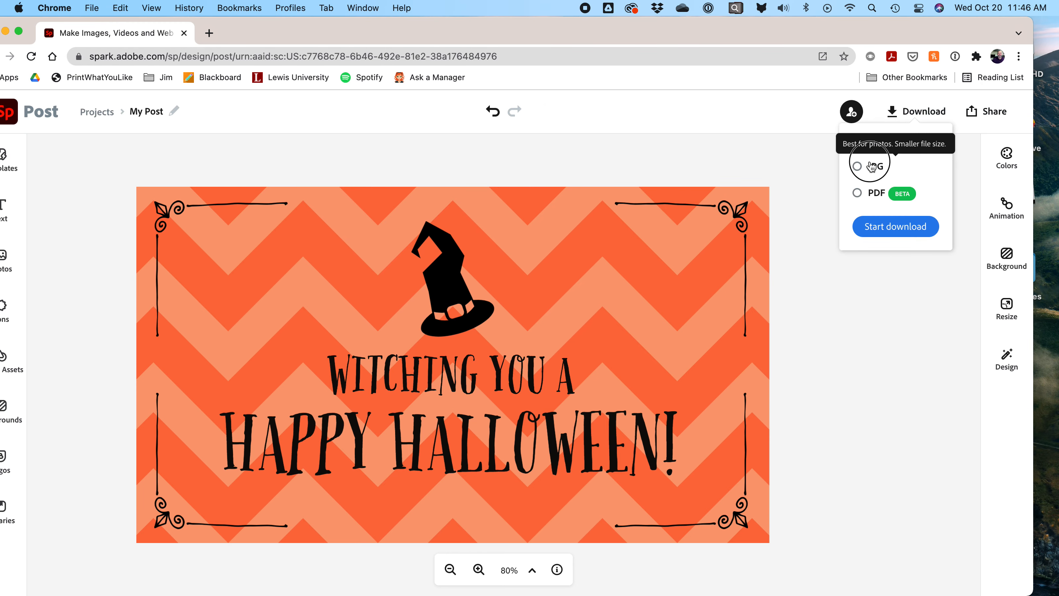
click(905, 227)
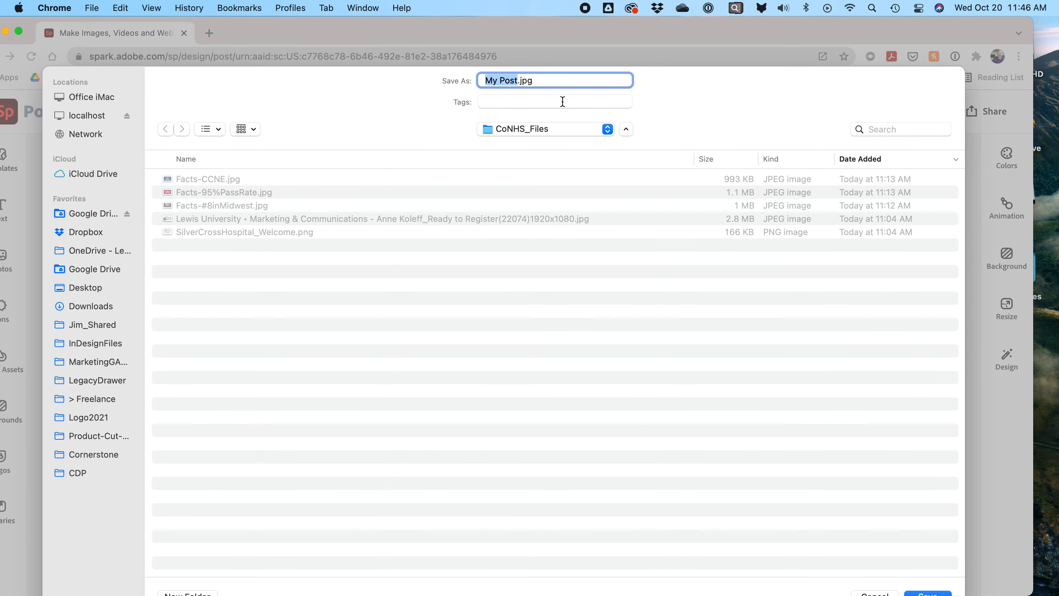
text(Halloween)
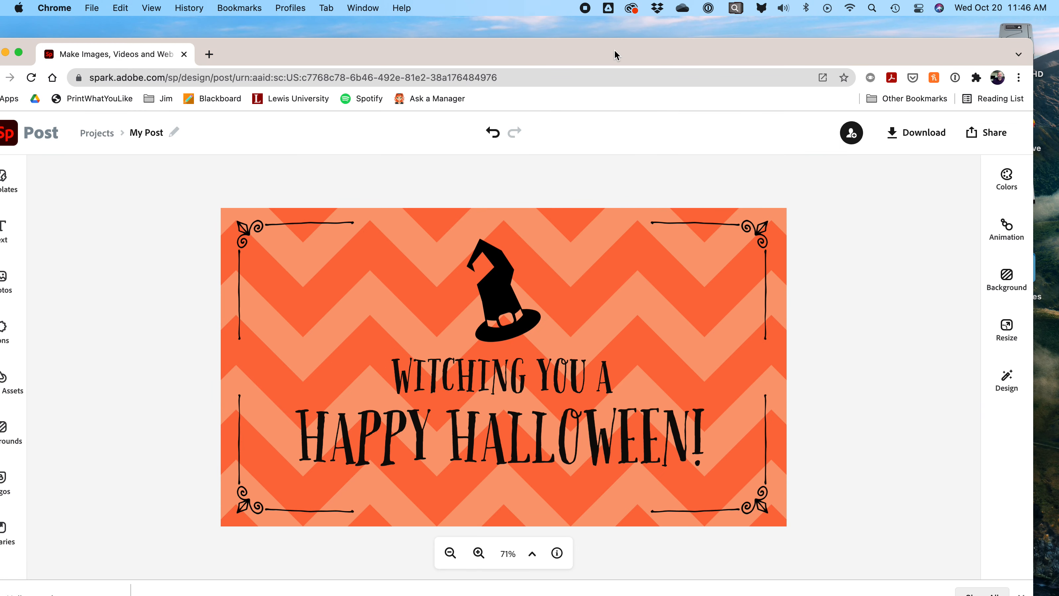
drag(614, 55, 670, 32)
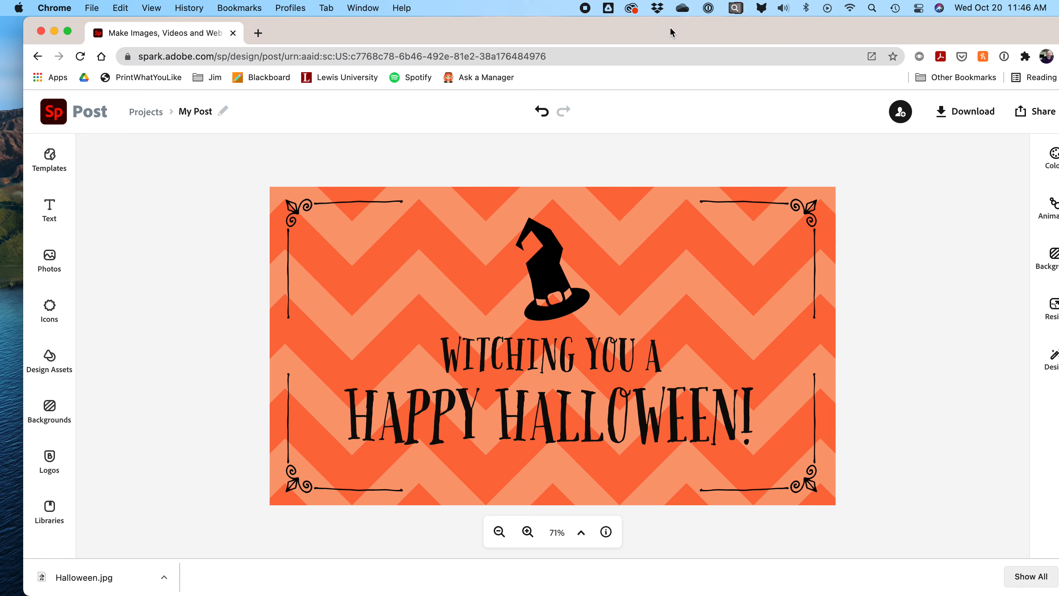
drag(671, 32, 621, 22)
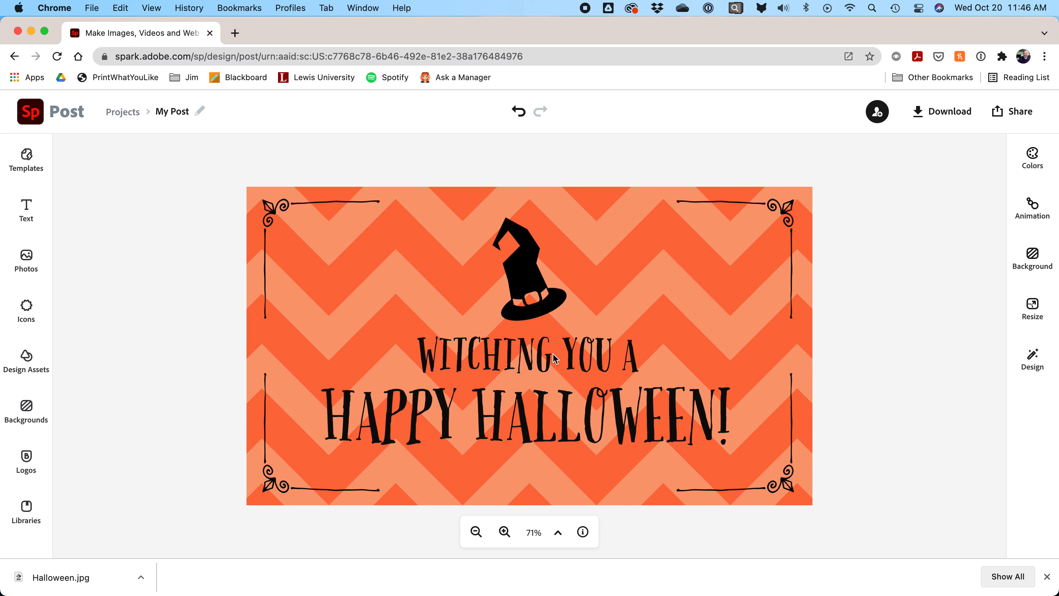
Replace WITCHING with WISHING in the upper text line so it reads WISHING YOU A
click(542, 358)
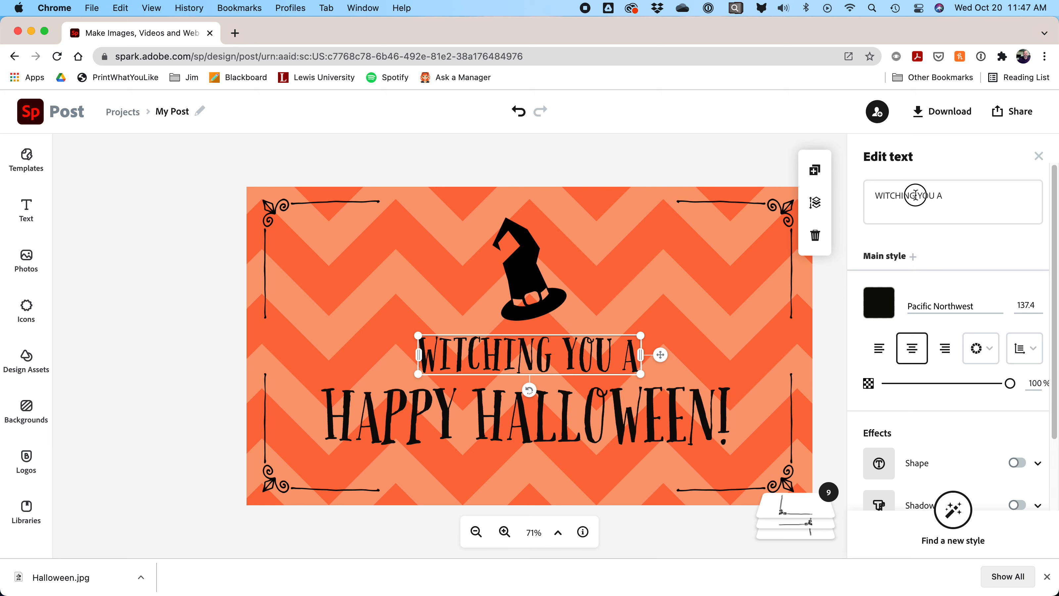
drag(915, 195, 865, 196)
text(WISHING)
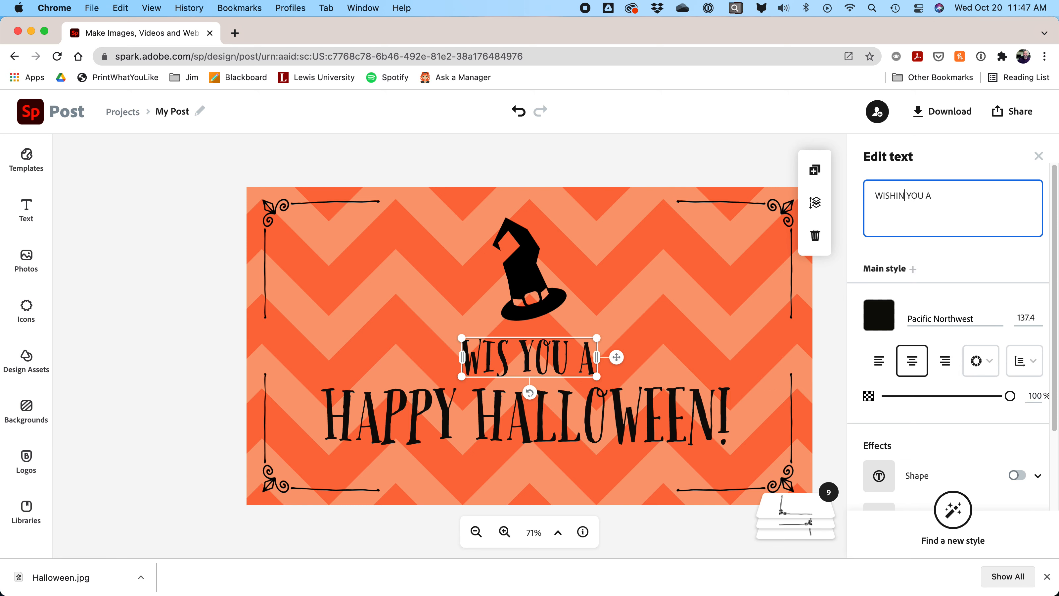
click(598, 144)
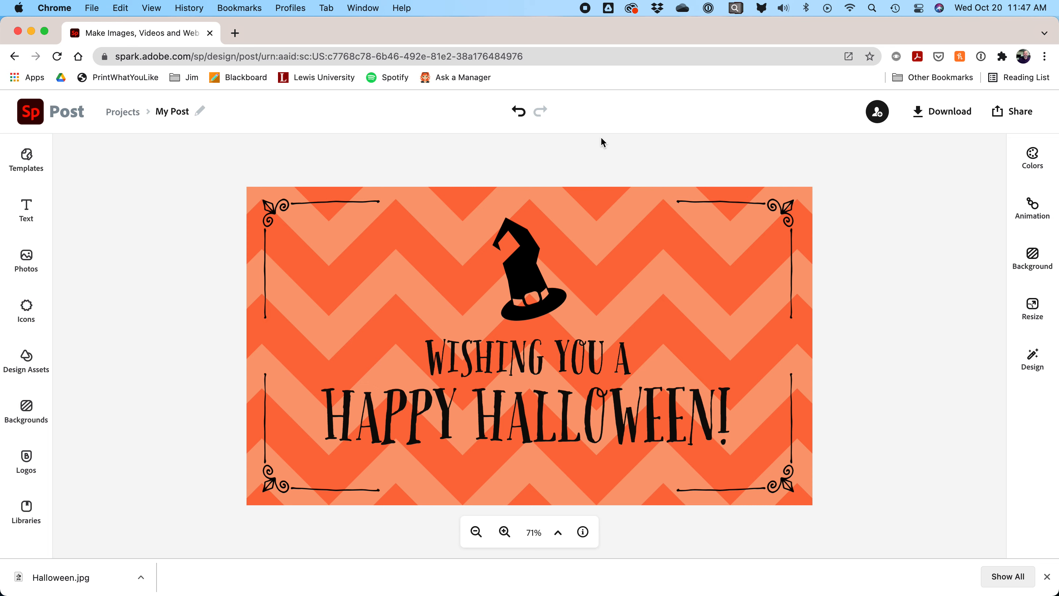
Shrink the witch hat slightly and move it and both greeting lines upward to free space beneath them
click(574, 422)
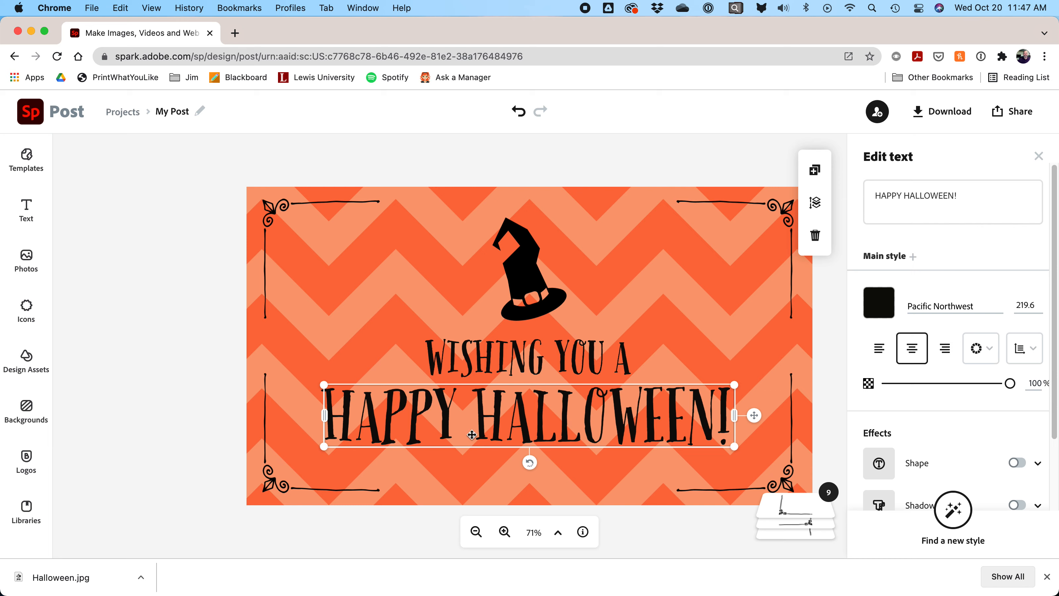
click(533, 291)
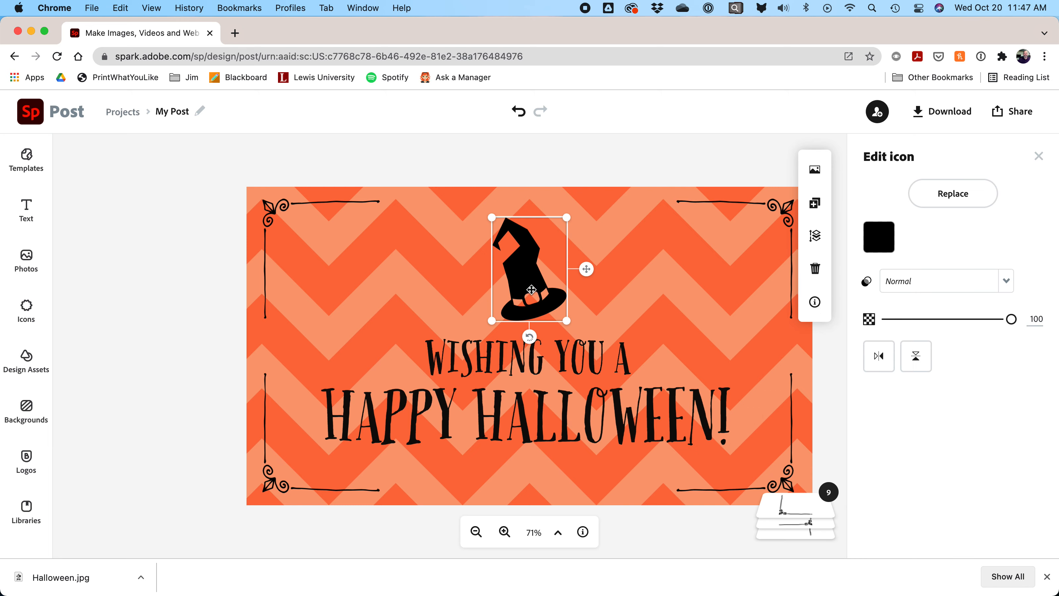
mouse_move(533, 292)
mouse_down()
mouse_move(533, 283)
mouse_move(559, 291)
mouse_move(534, 282)
mouse_up()
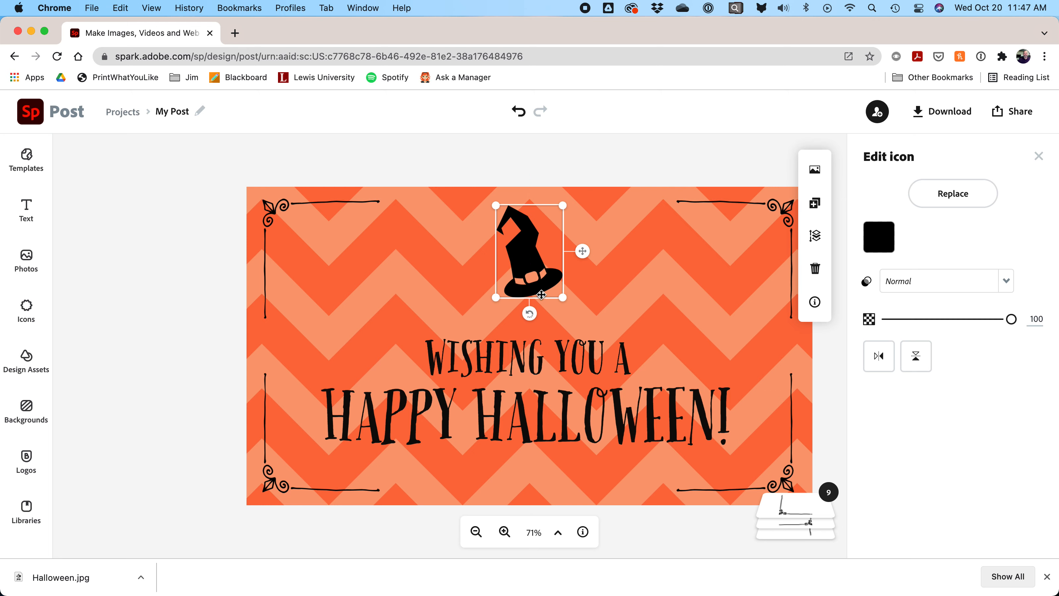
drag(536, 367, 537, 352)
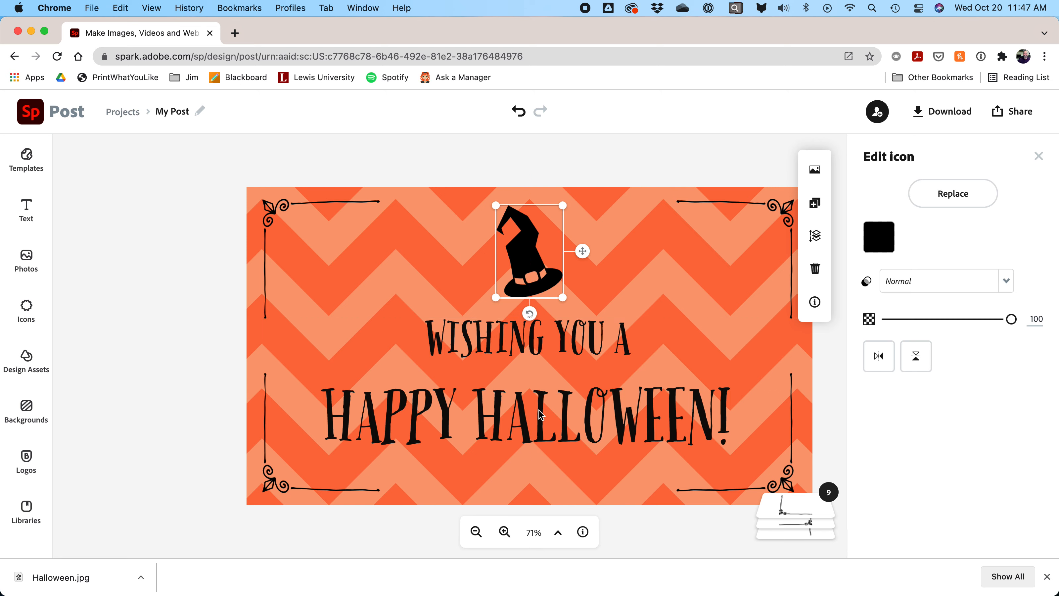
drag(541, 413, 539, 393)
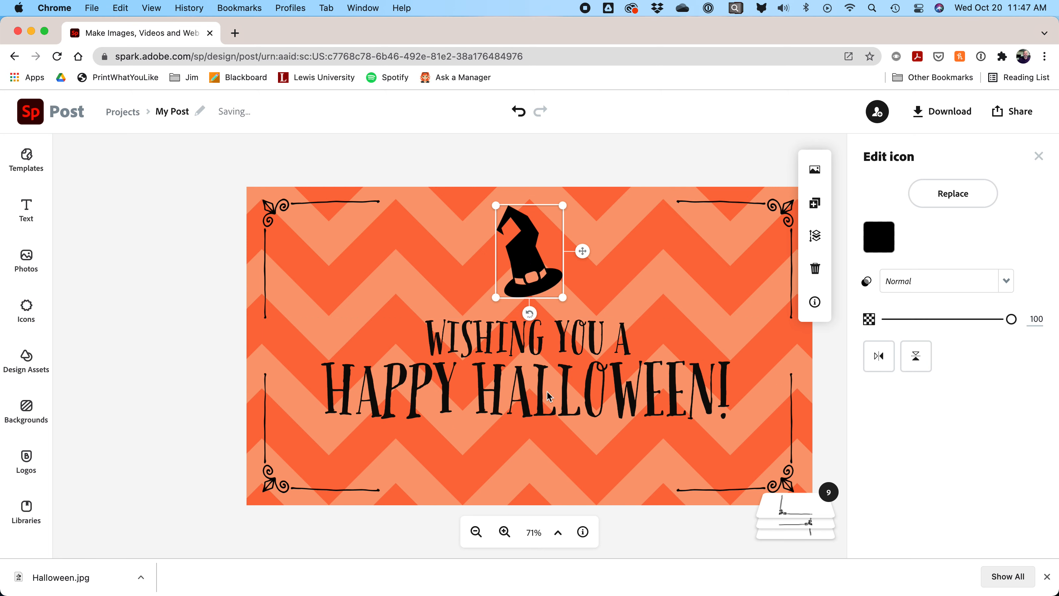
Add a new text box, widen it to fit on one line, and centre it below HAPPY HALLOWEEN!
click(34, 213)
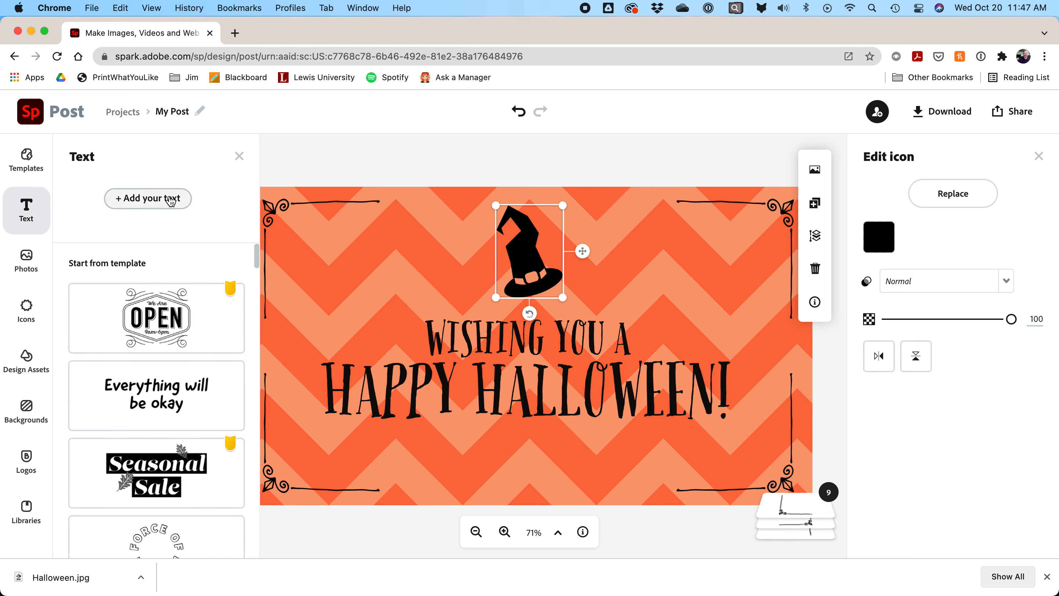
scroll(162, 282, down, 3)
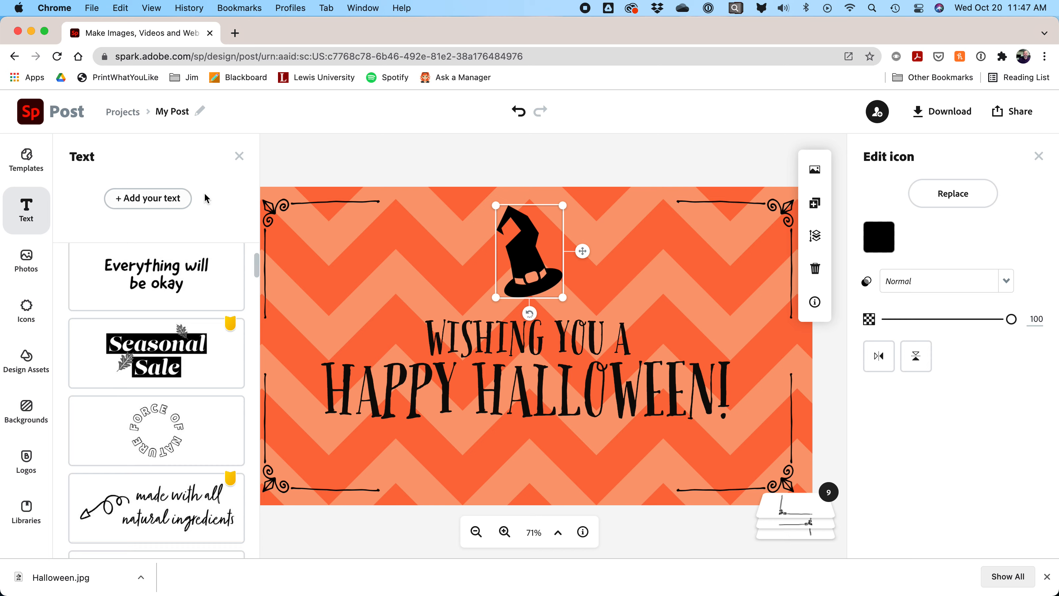
scroll(154, 416, down, 9)
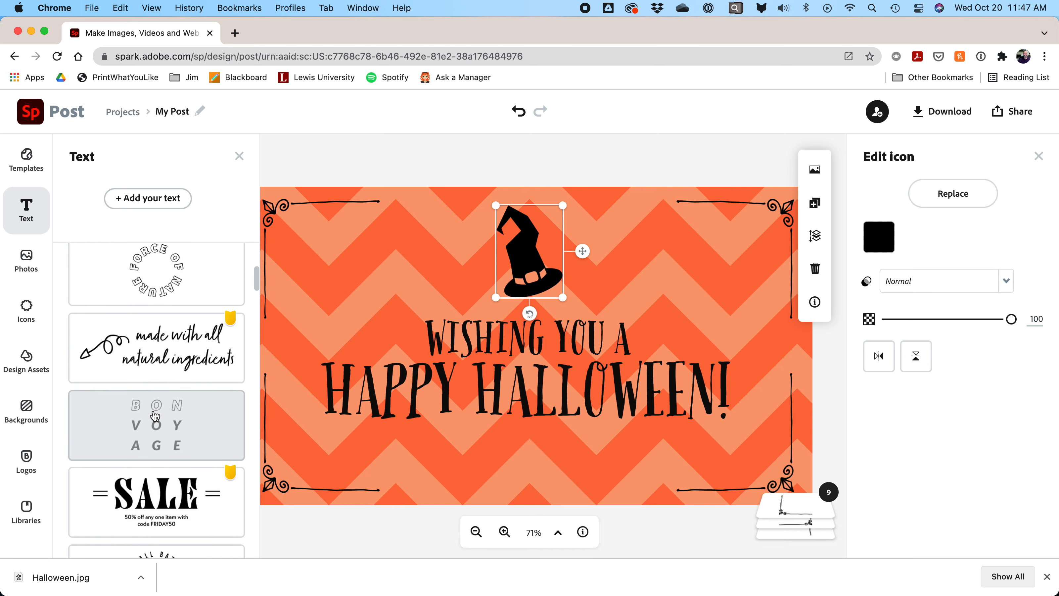
scroll(154, 415, down, 12)
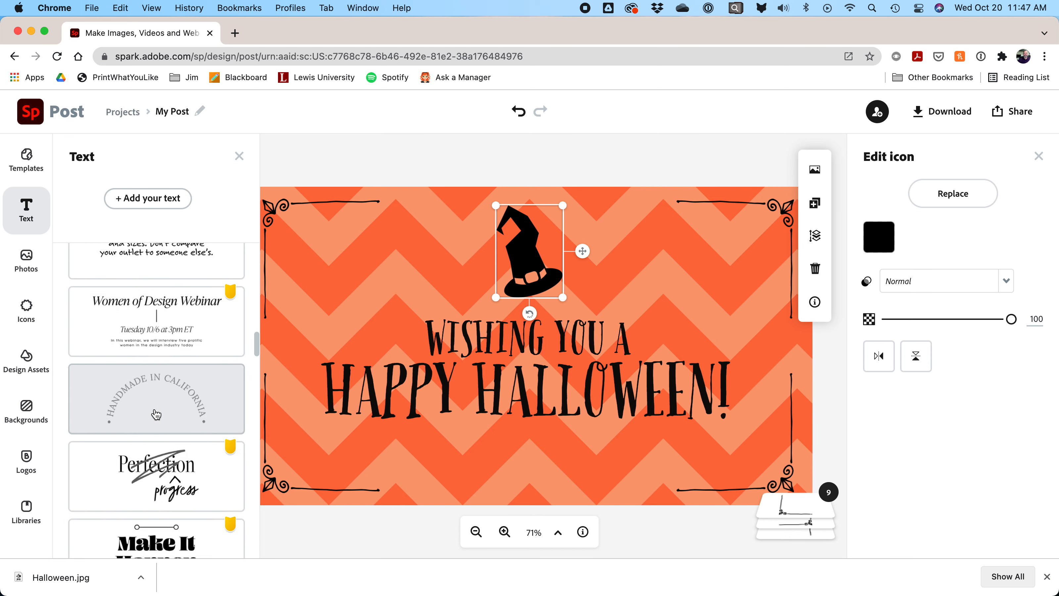
scroll(159, 414, up, 20)
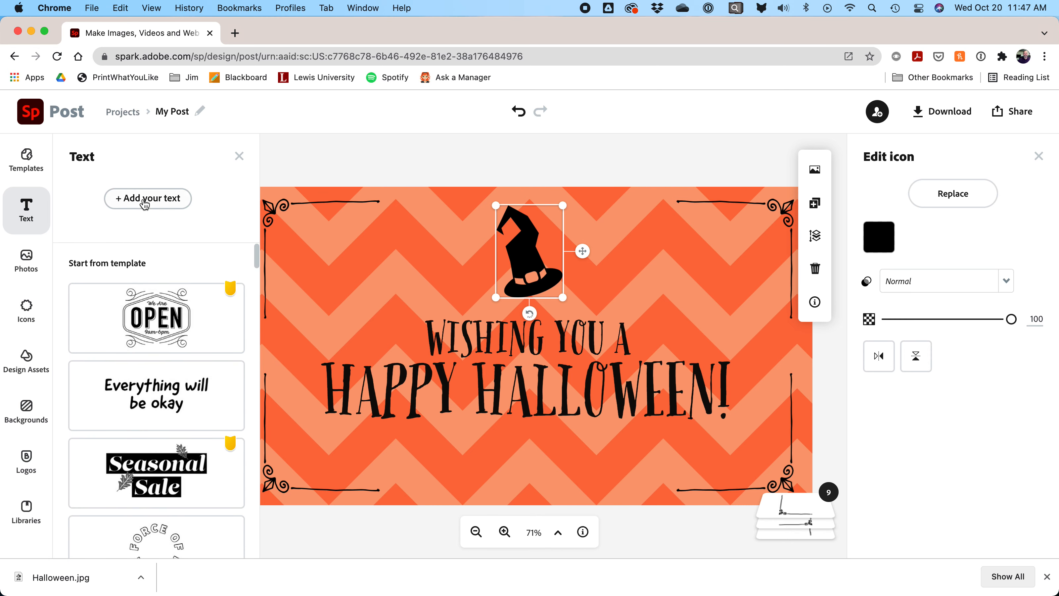
click(145, 200)
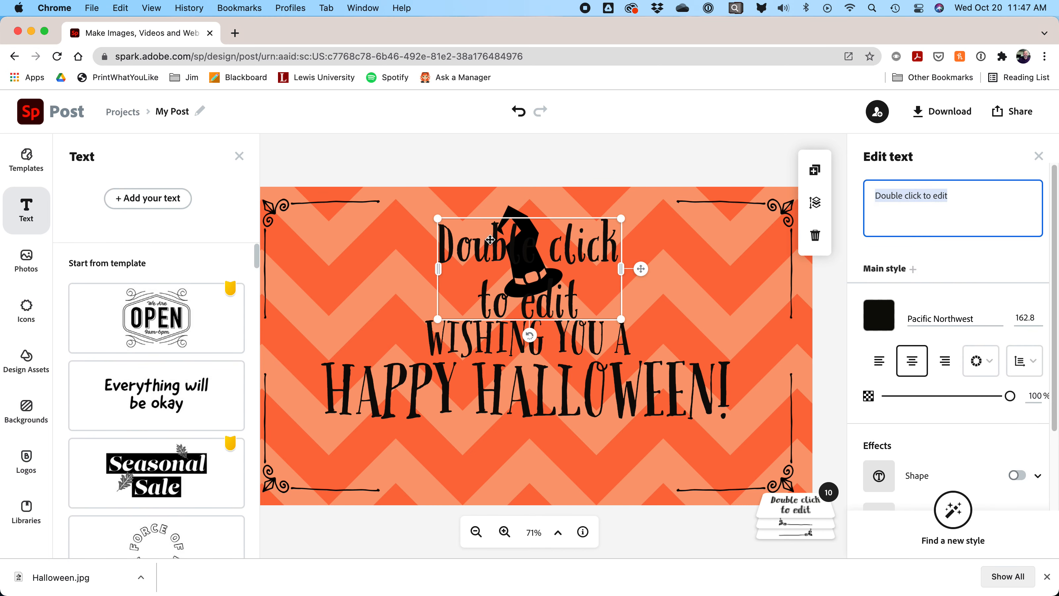
drag(480, 320, 426, 431)
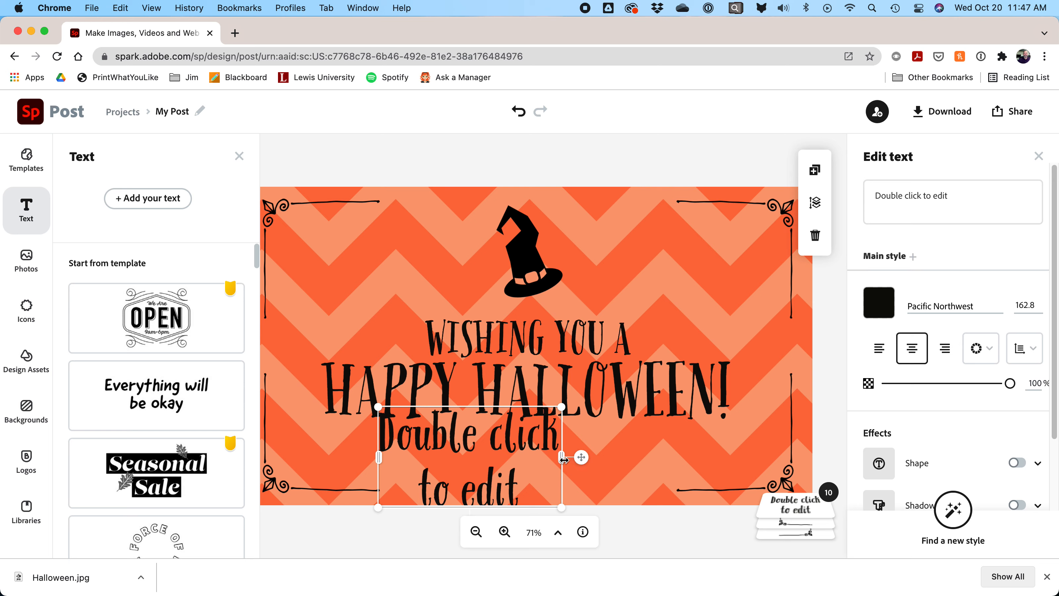
drag(572, 458, 702, 440)
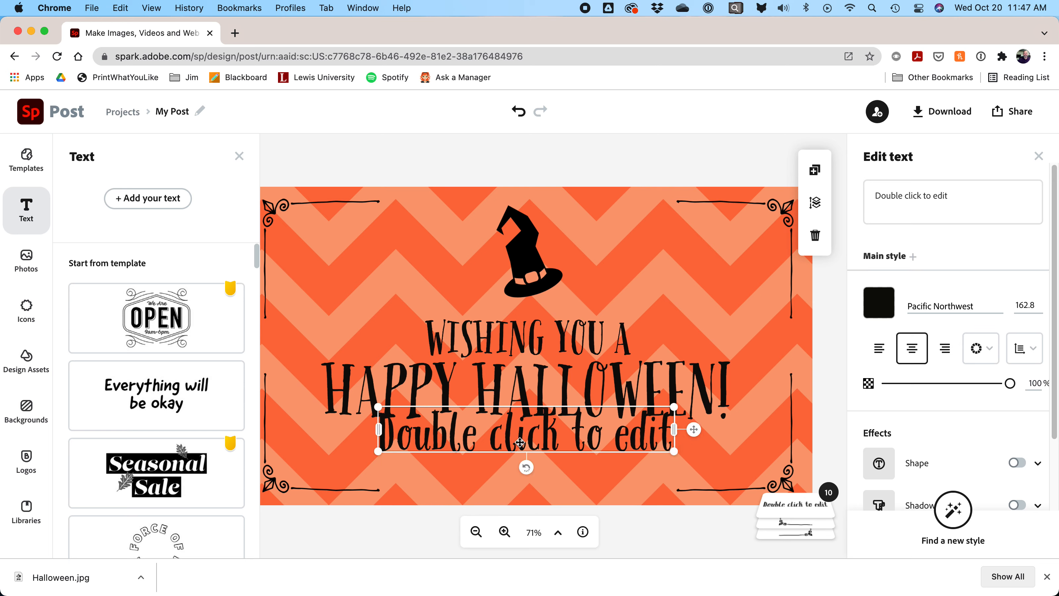
drag(548, 448, 549, 472)
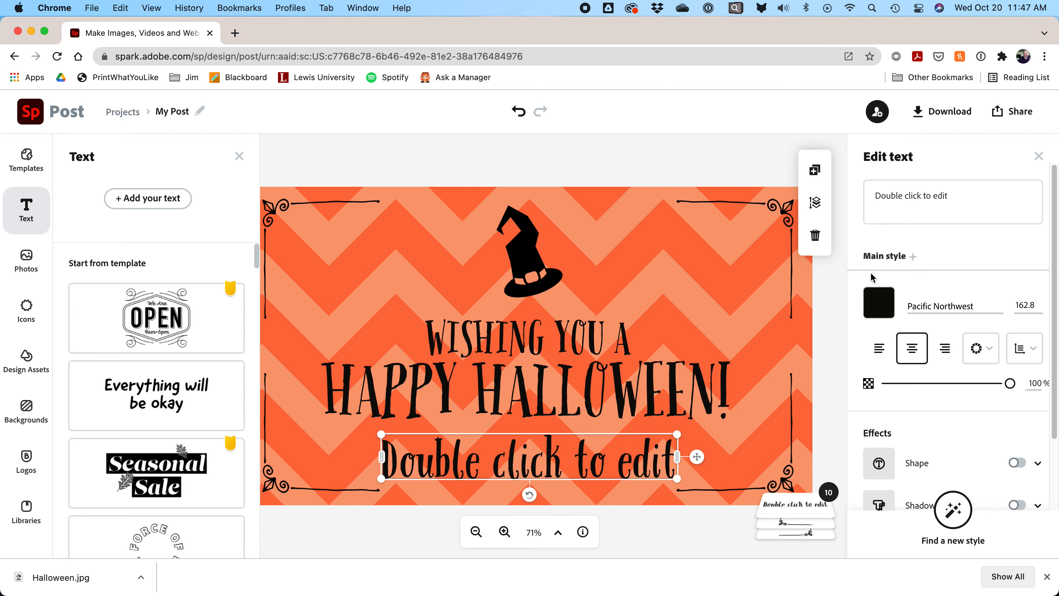
Replace the new text box's placeholder with LEWIS UNIVERSITY
click(981, 196)
text(L)
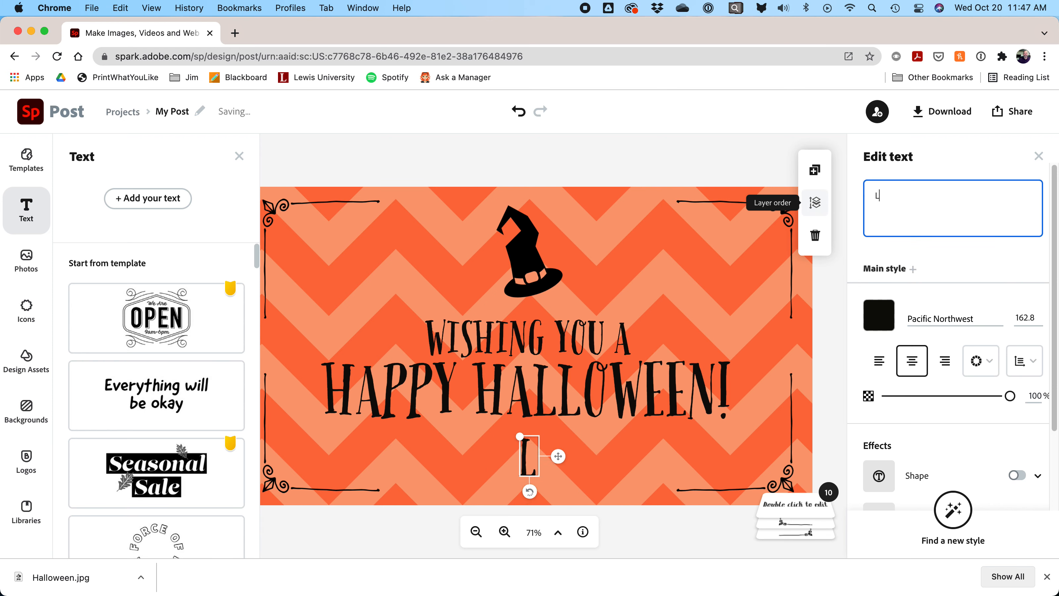
text(EWIS UNIVERSITY)
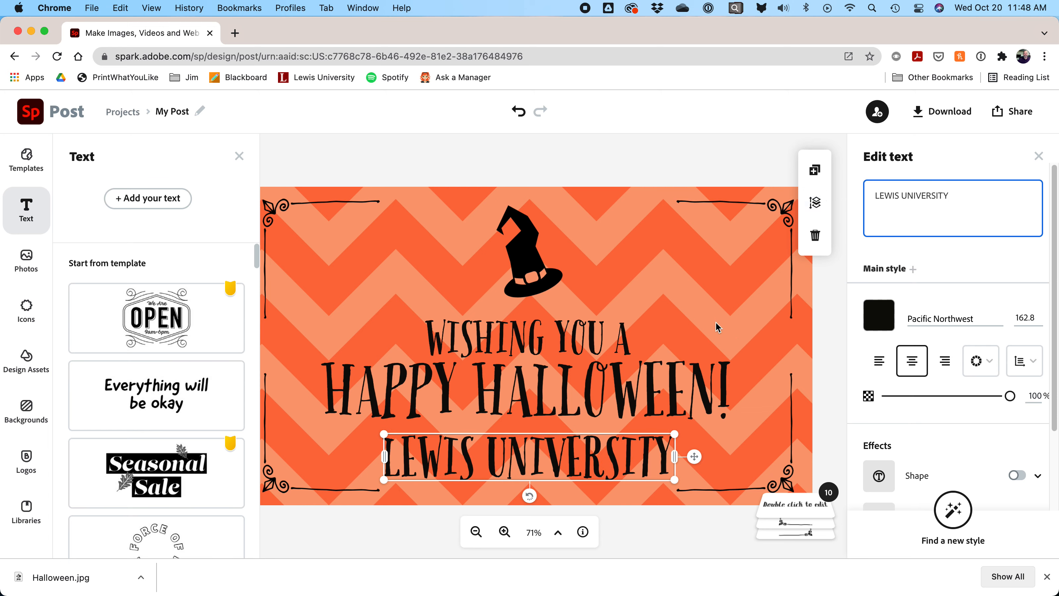
Reduce the LEWIS UNIVERSITY text to a font size of about 90.9 and centre it beneath the greeting
click(1039, 318)
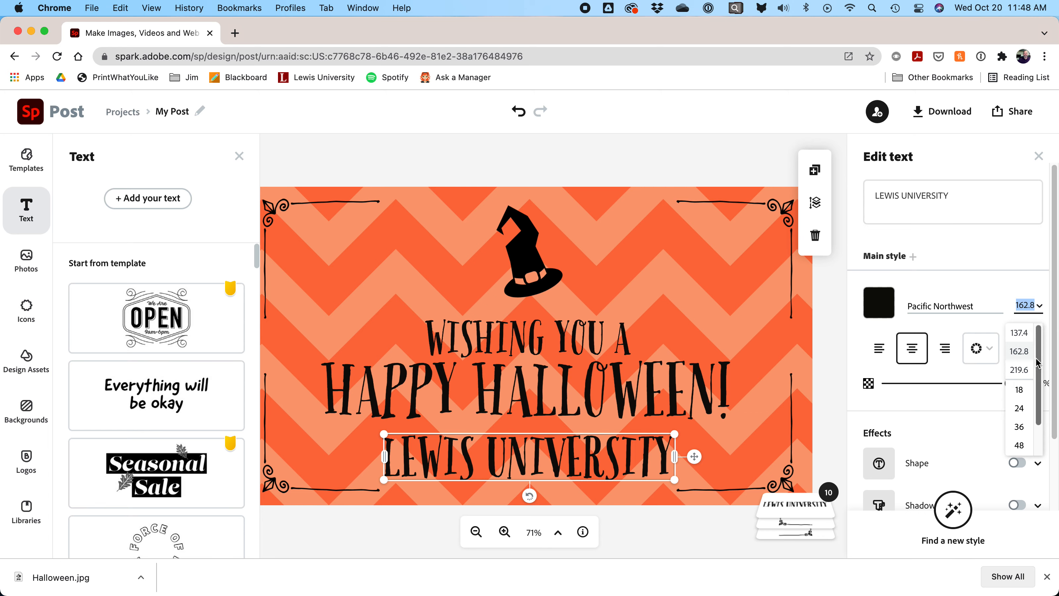
click(1017, 334)
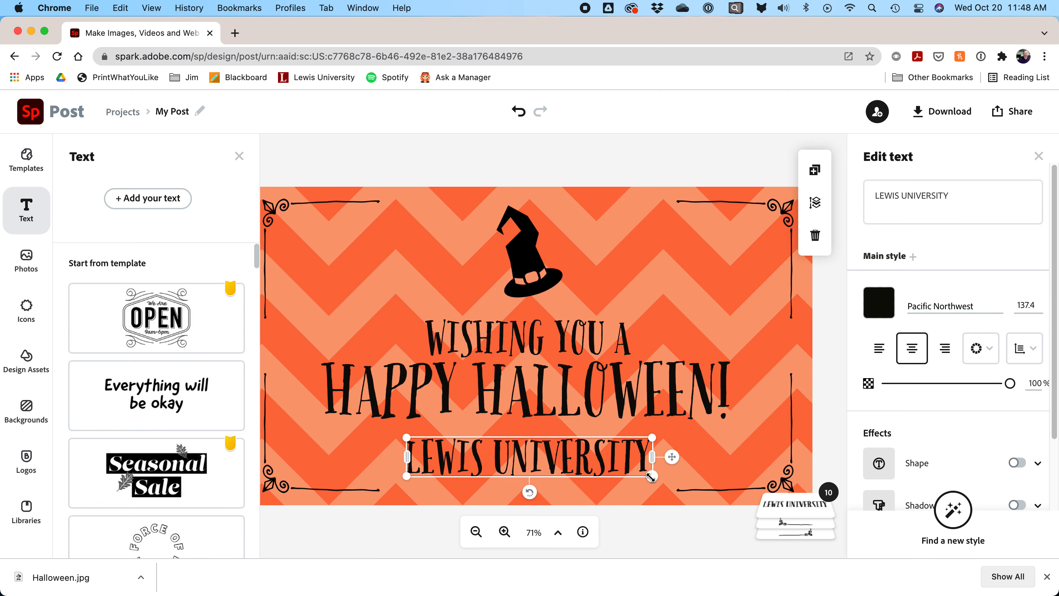
drag(651, 475, 567, 456)
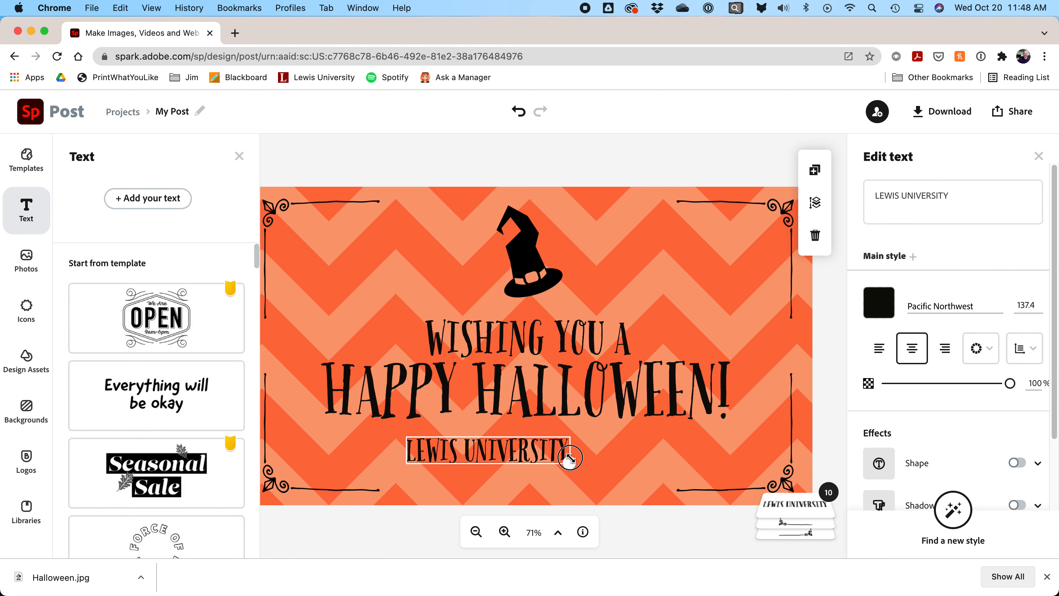
drag(492, 449, 528, 451)
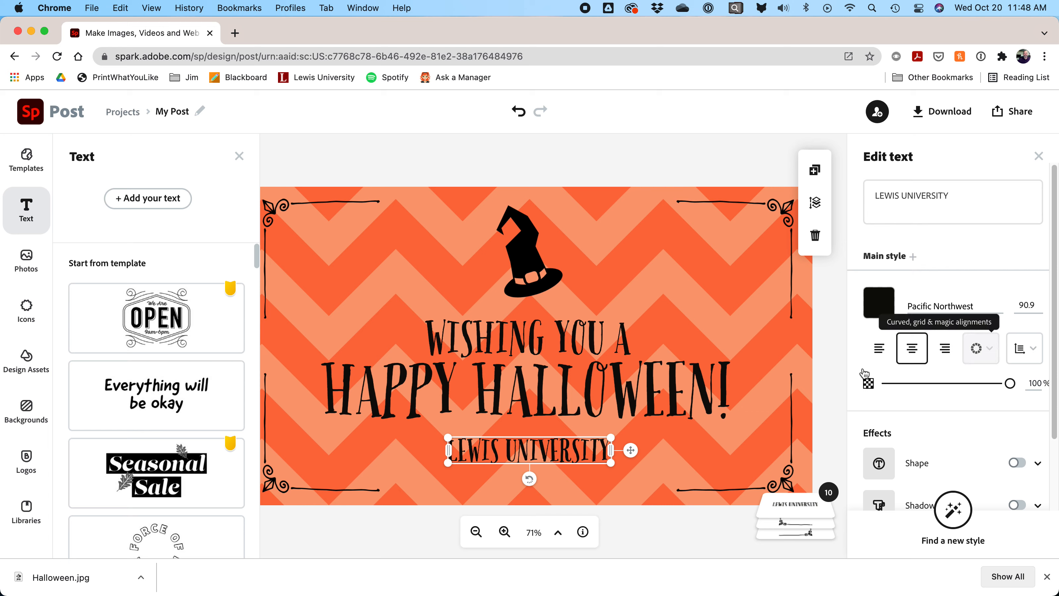
click(1024, 349)
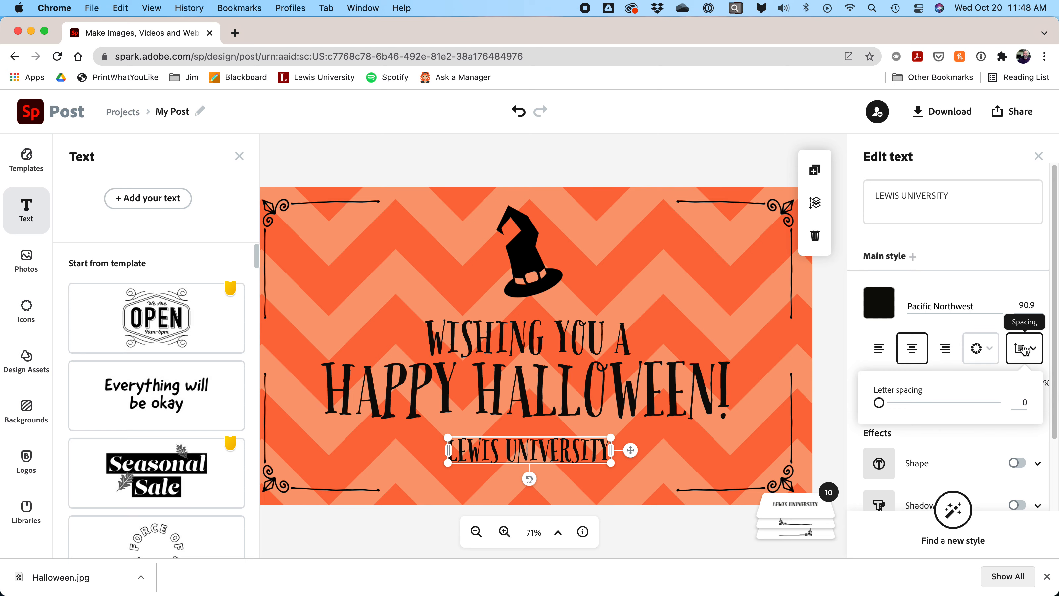
drag(879, 403, 833, 403)
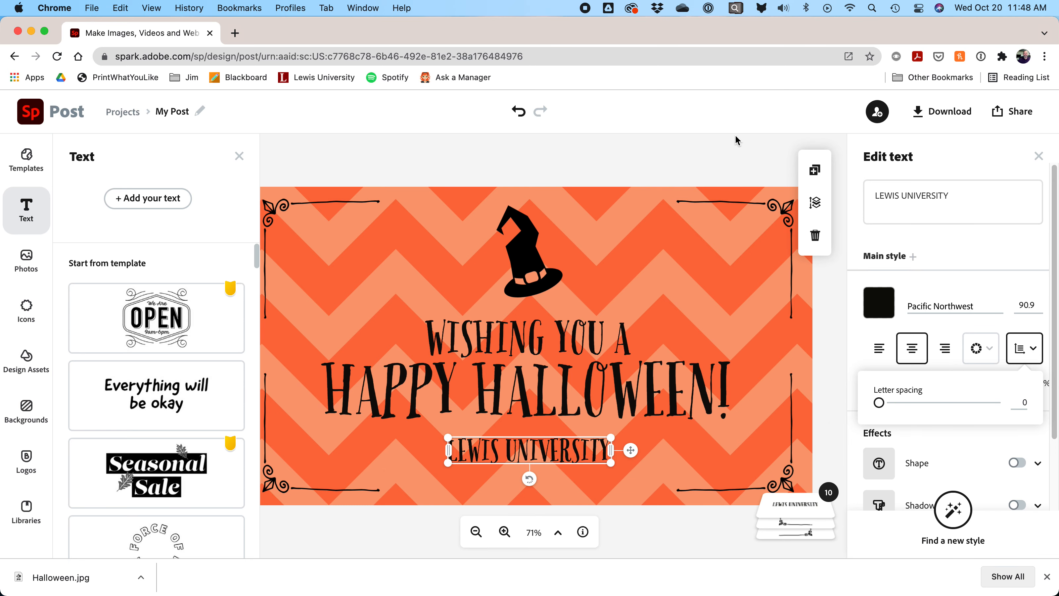
Try white, orange and cream palette colours on the LEWIS UNIVERSITY text and settle on black (#000000)
click(879, 304)
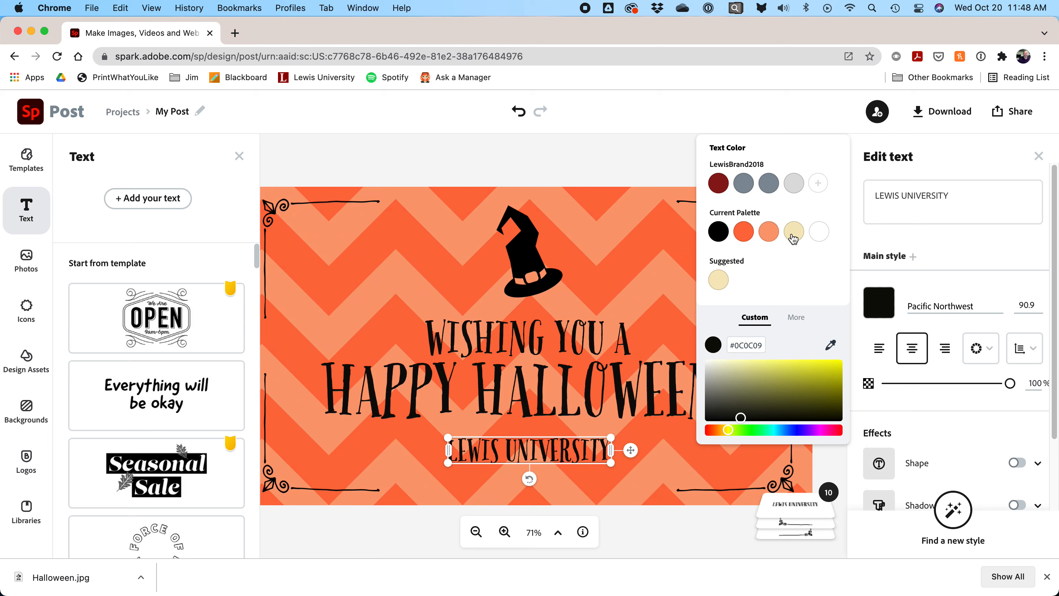
click(818, 233)
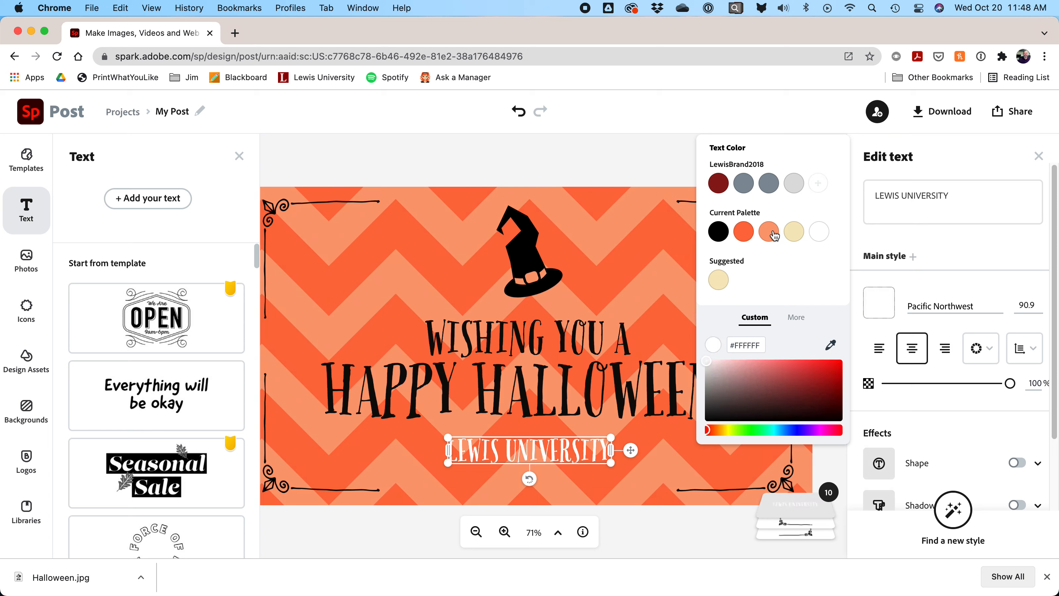
click(794, 232)
click(748, 235)
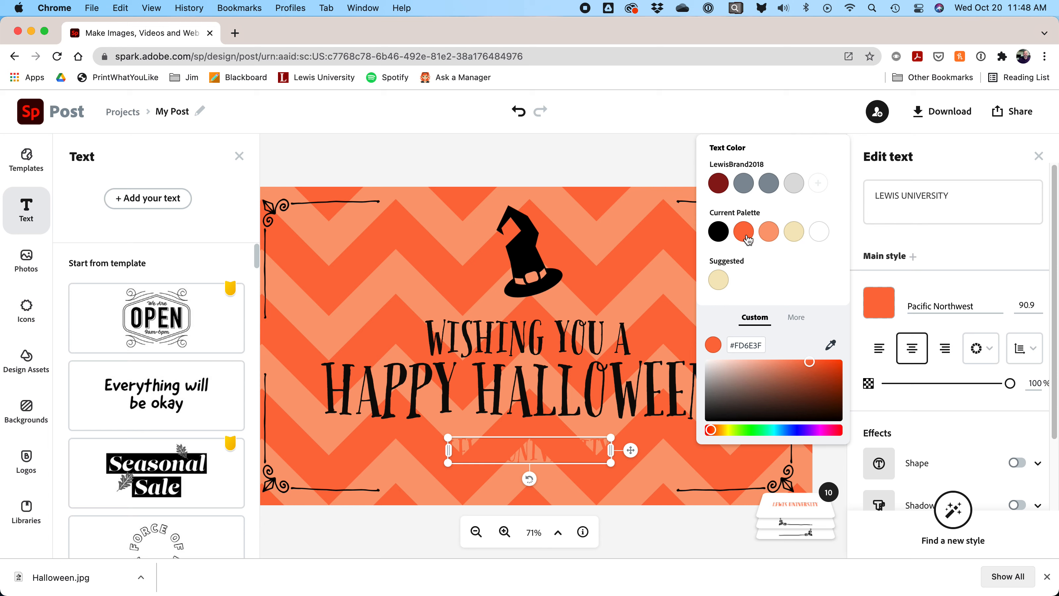
click(793, 232)
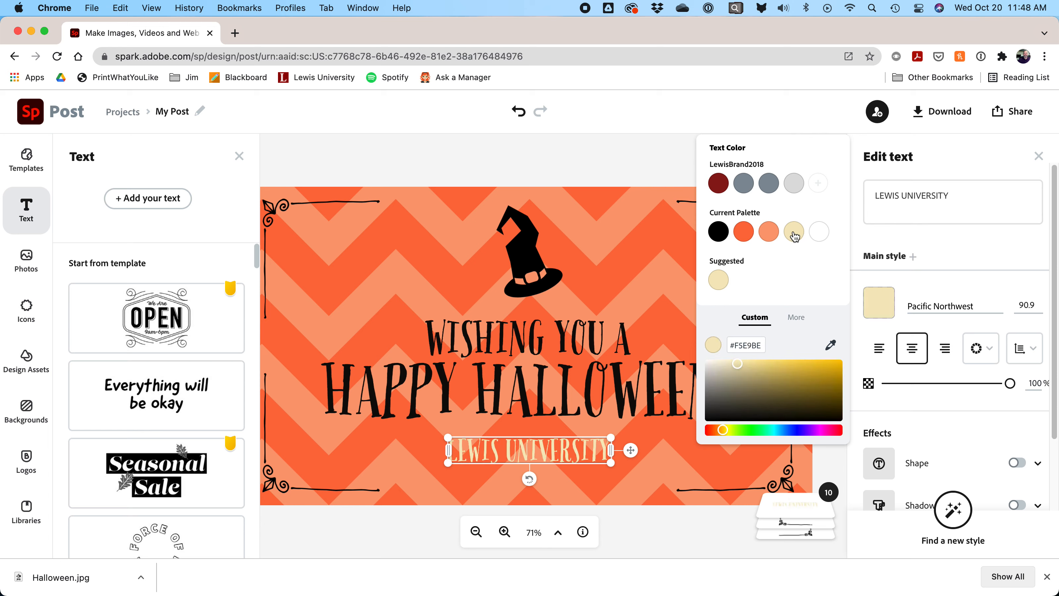
click(818, 232)
click(723, 233)
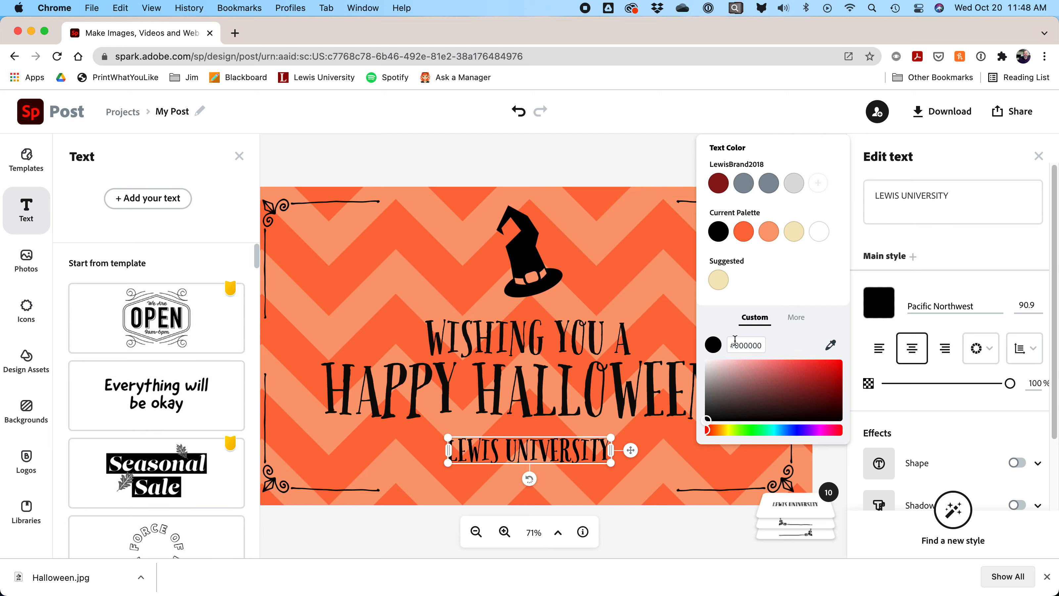
click(617, 160)
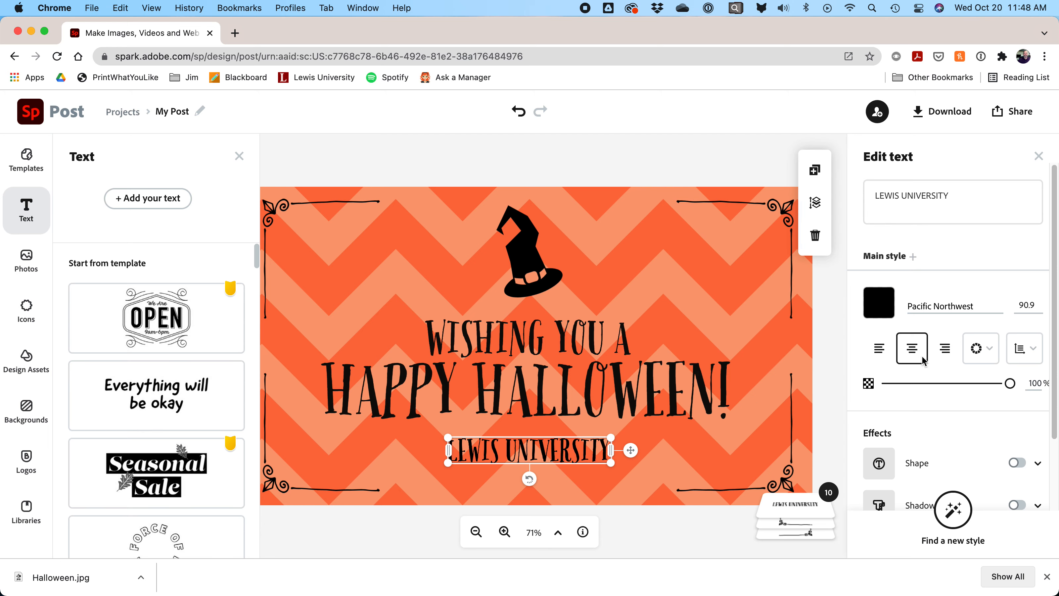
Try the shadow and outline effects on the LEWIS UNIVERSITY text, switching each one off again, and deselect the text
scroll(919, 350, down, 3)
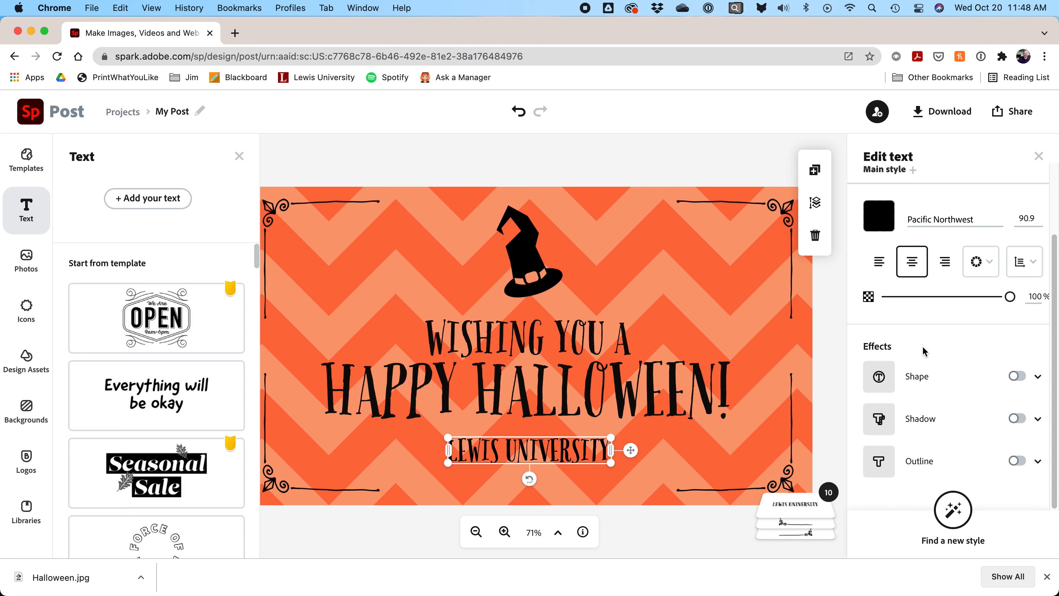
click(1017, 418)
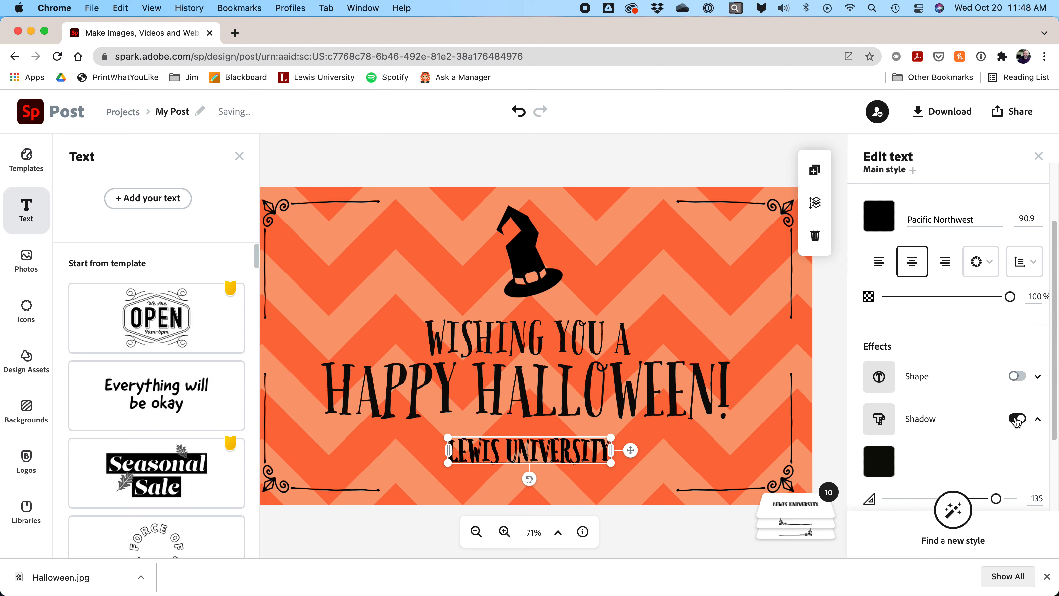
click(1017, 419)
click(1017, 461)
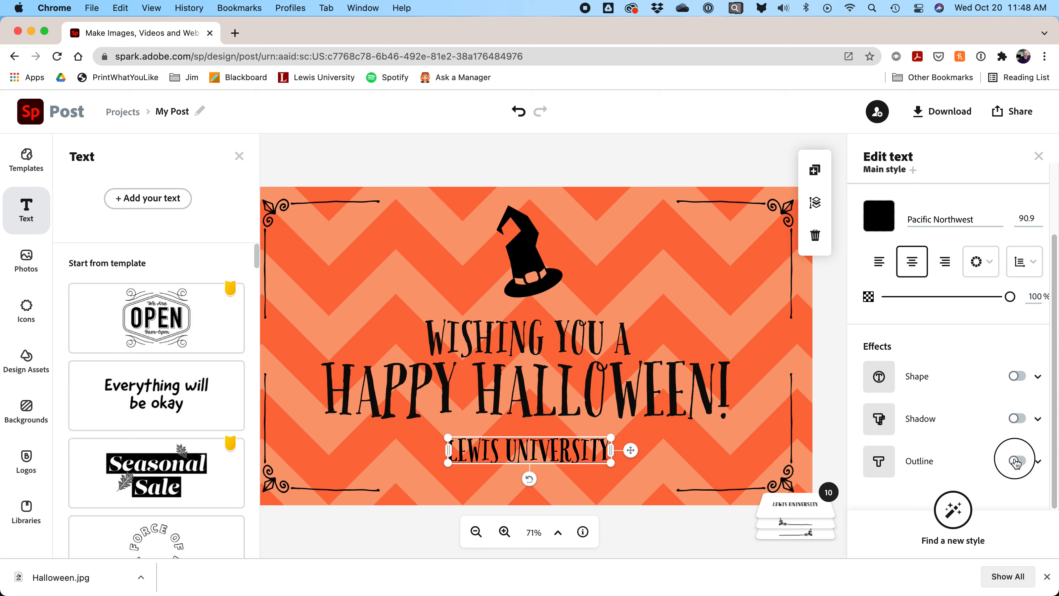
click(1017, 460)
scroll(947, 346, up, 2)
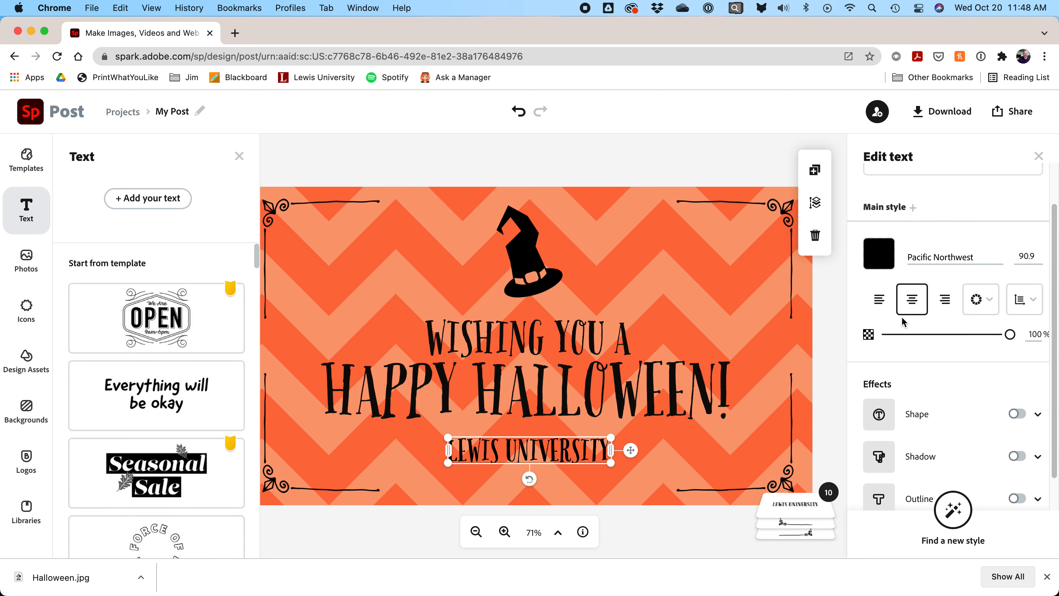
click(567, 155)
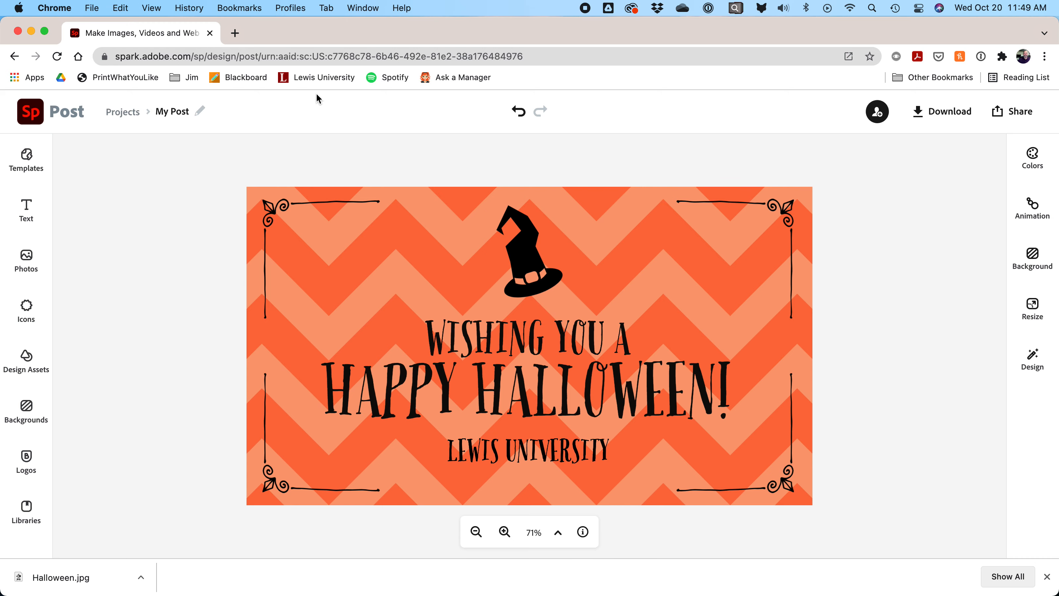
Search the icon library for rectangle
drag(298, 33, 302, 32)
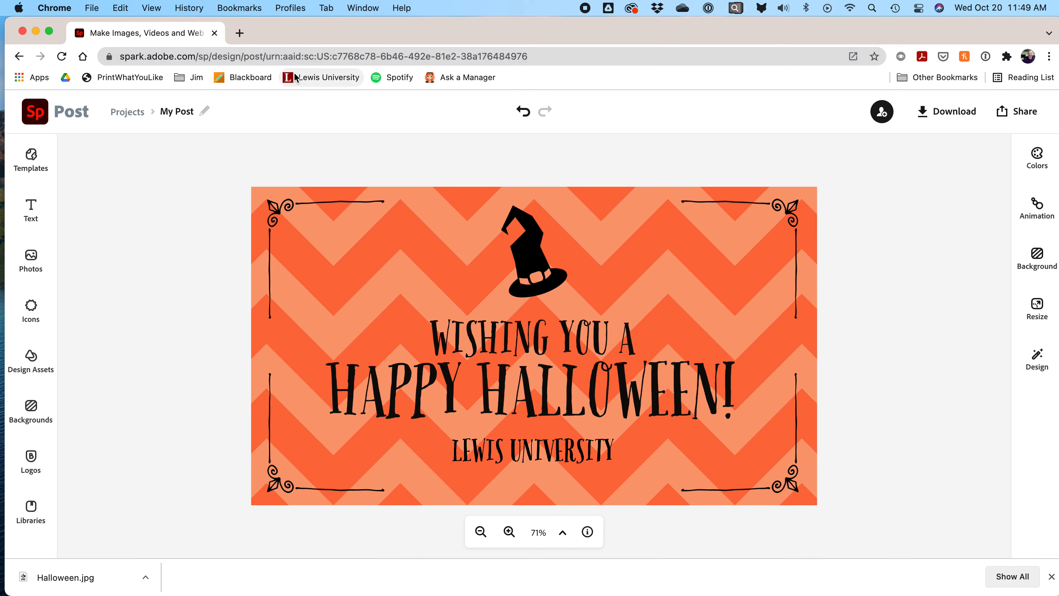
click(32, 322)
text(spark)
click(91, 190)
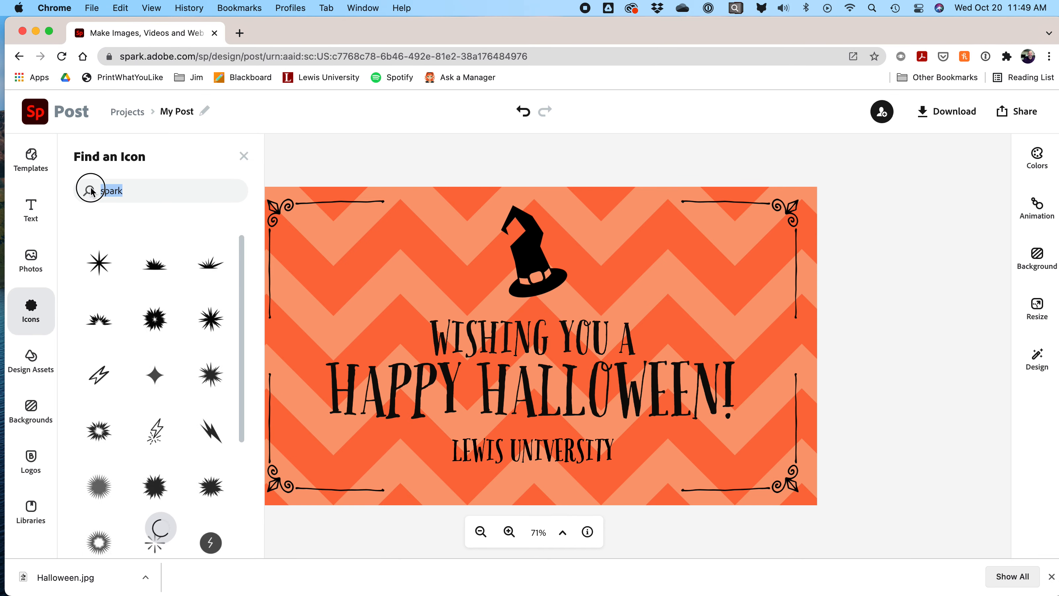
text(rectangle)
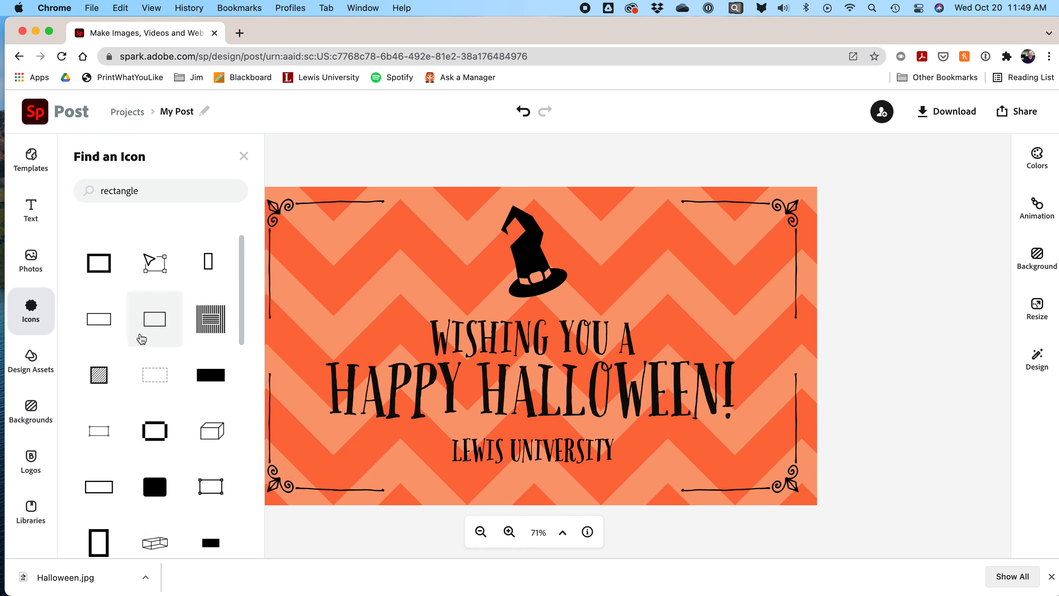
Add the solid-line rectangle outline and resize it to frame the LEWIS UNIVERSITY text
click(152, 329)
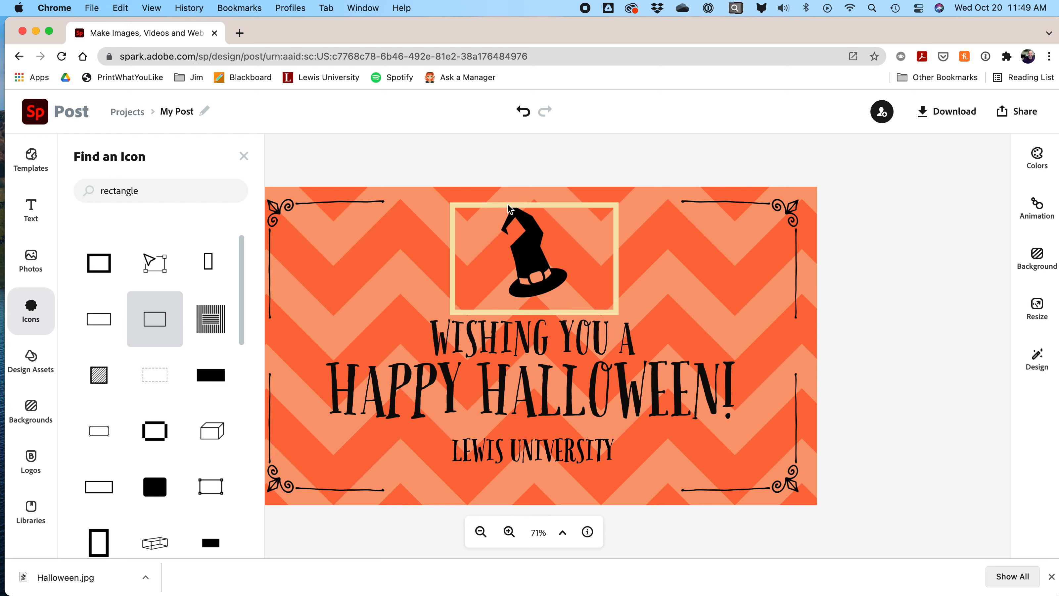
drag(507, 207, 487, 363)
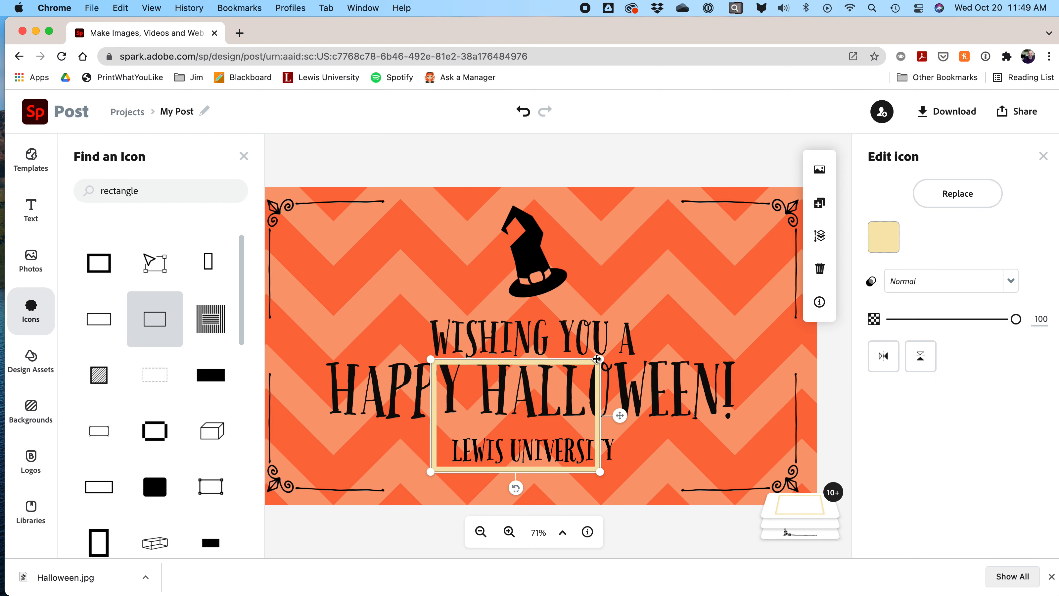
drag(597, 358, 633, 431)
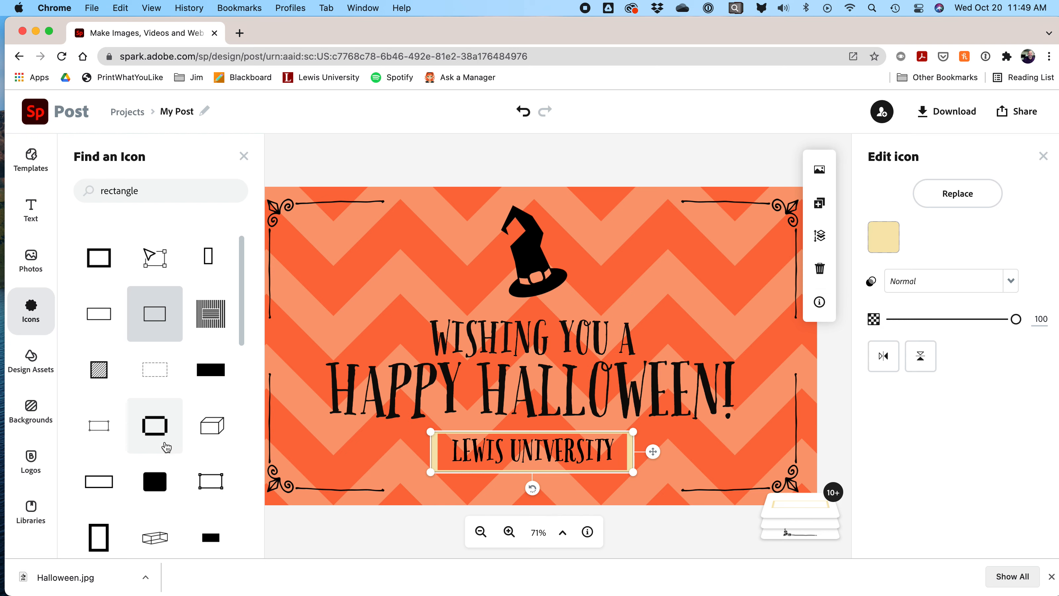
Swap the solid frame for a dashed rectangle fitted around LEWIS UNIVERSITY, and delete the dashed rectangle as well
scroll(166, 447, down, 2)
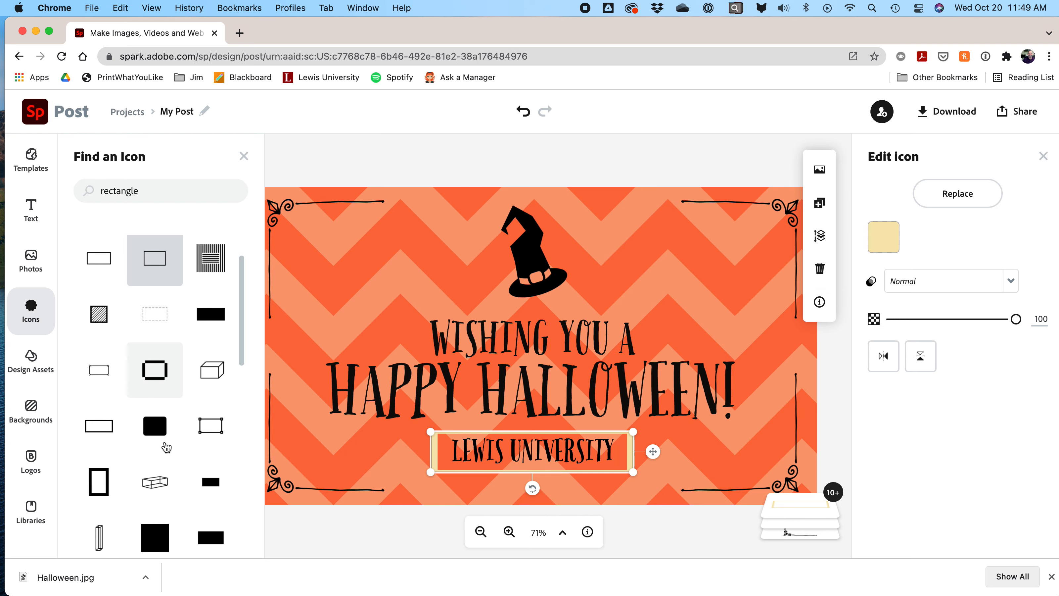
click(160, 313)
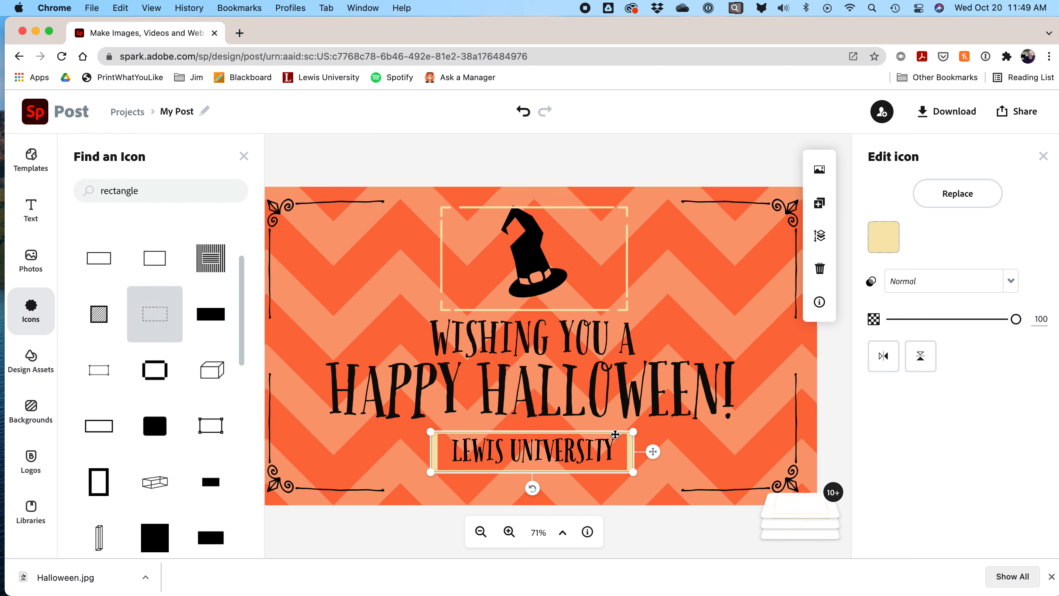
key(Delete)
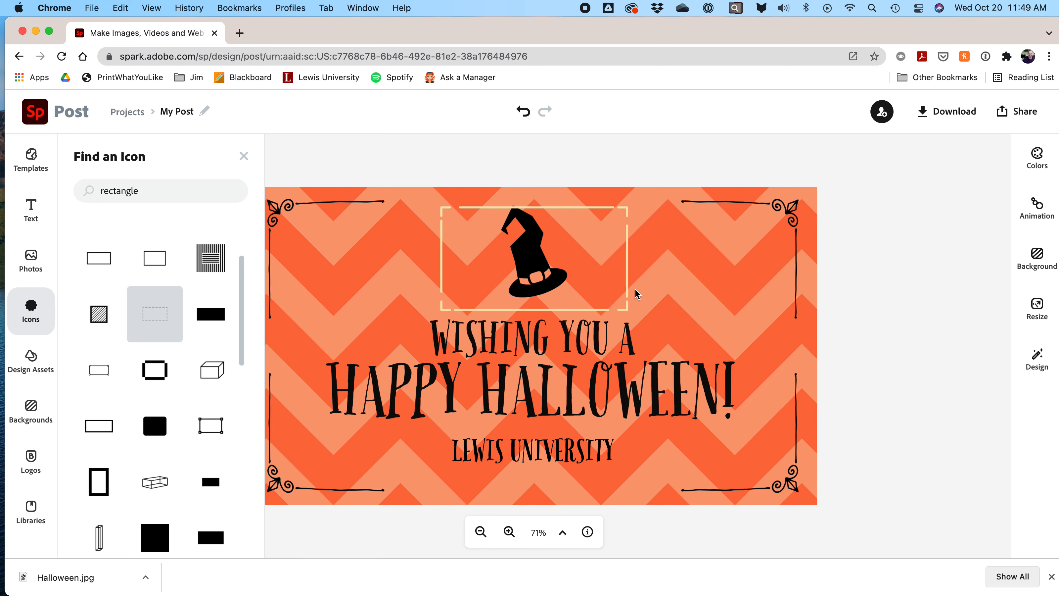
drag(627, 272, 627, 432)
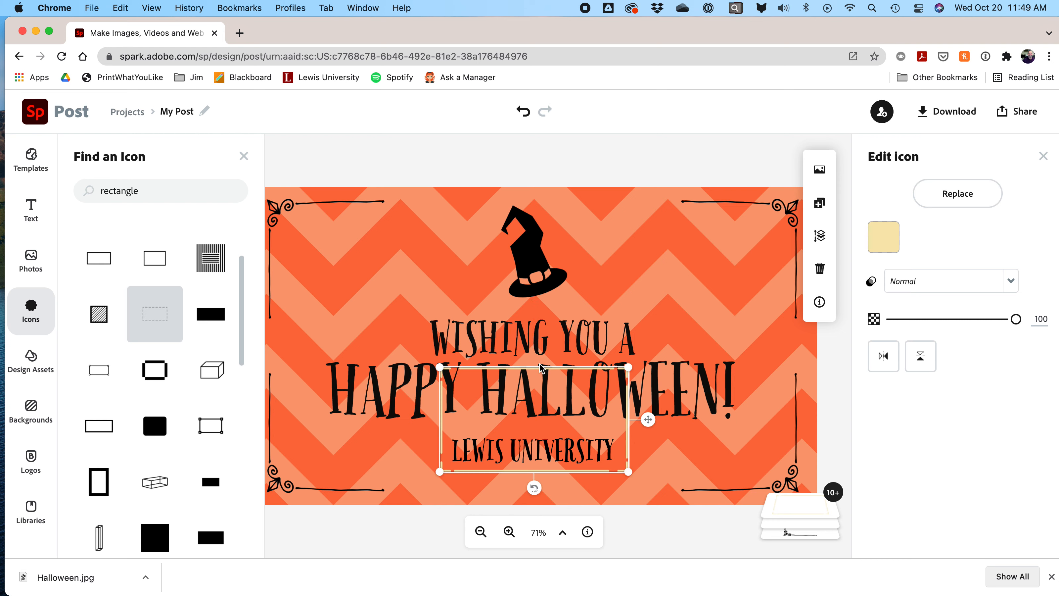
drag(628, 367, 621, 430)
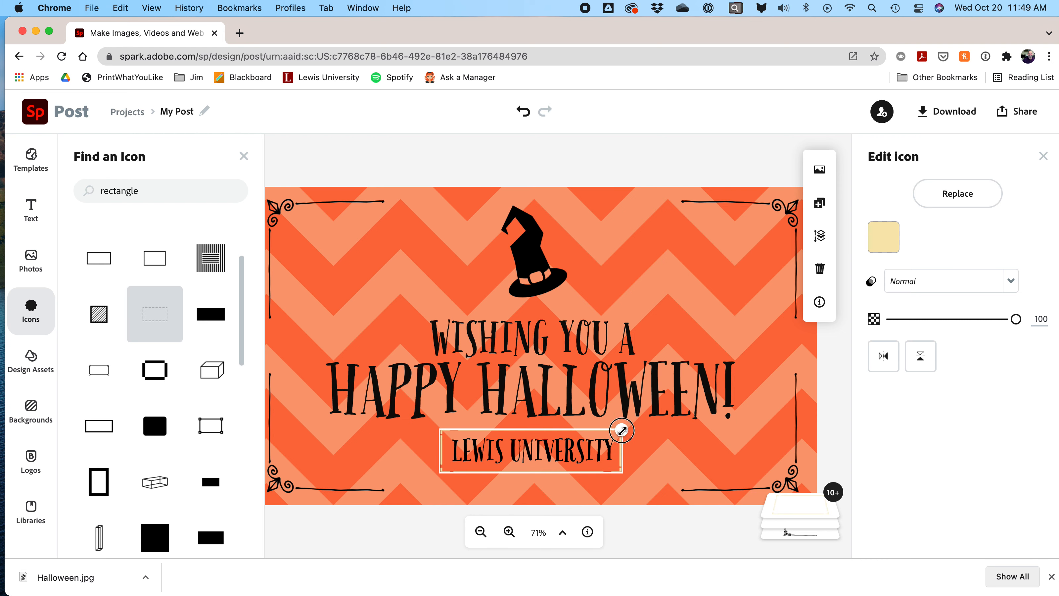
click(779, 380)
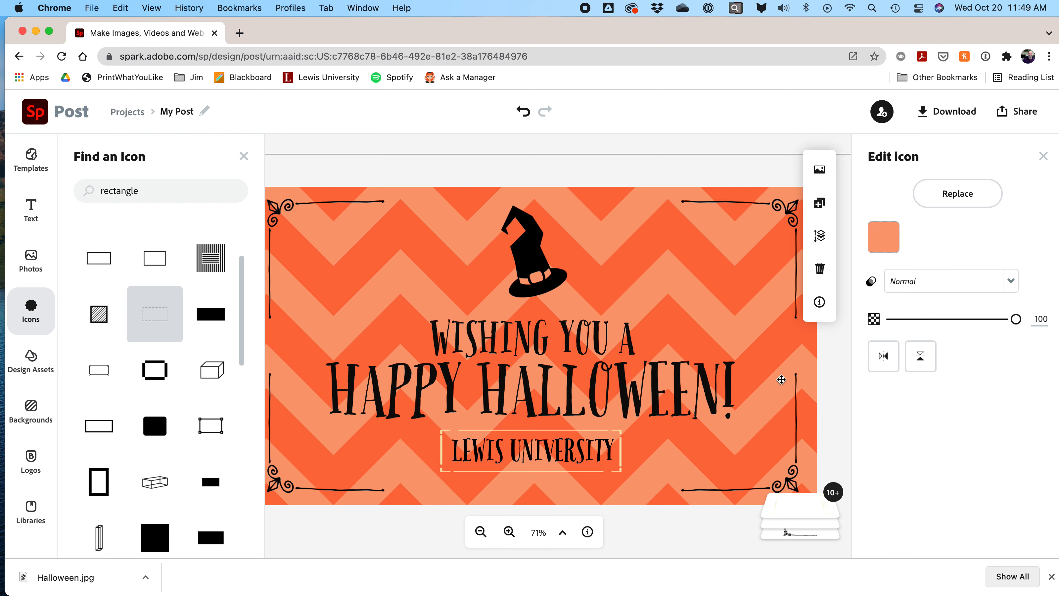
click(614, 434)
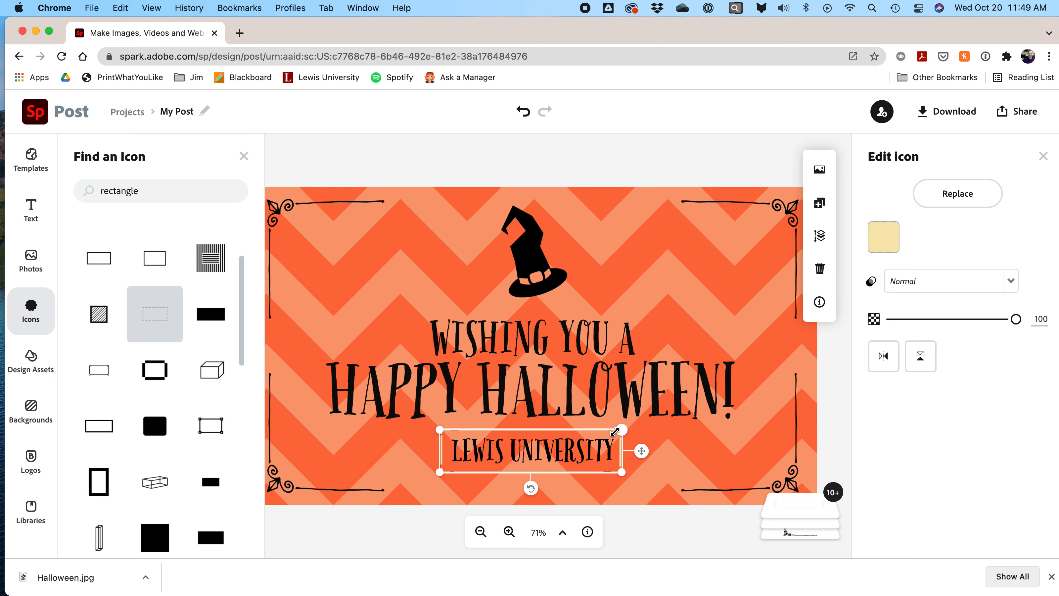
key(BackSpace)
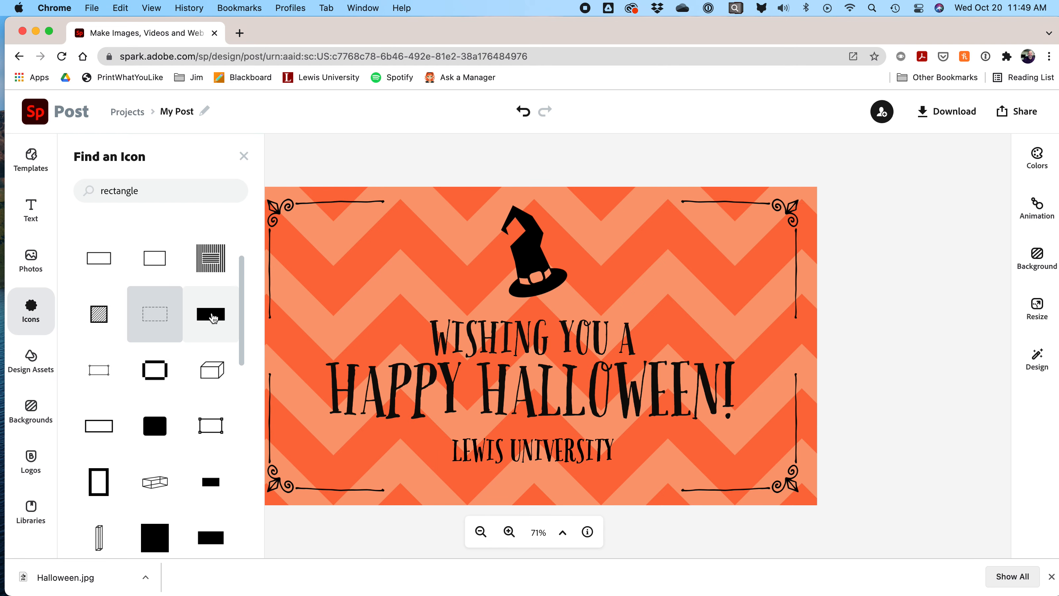
Add the filled rectangle icon, colour it white, and move and resize it to cover the LEWIS UNIVERSITY text
click(210, 315)
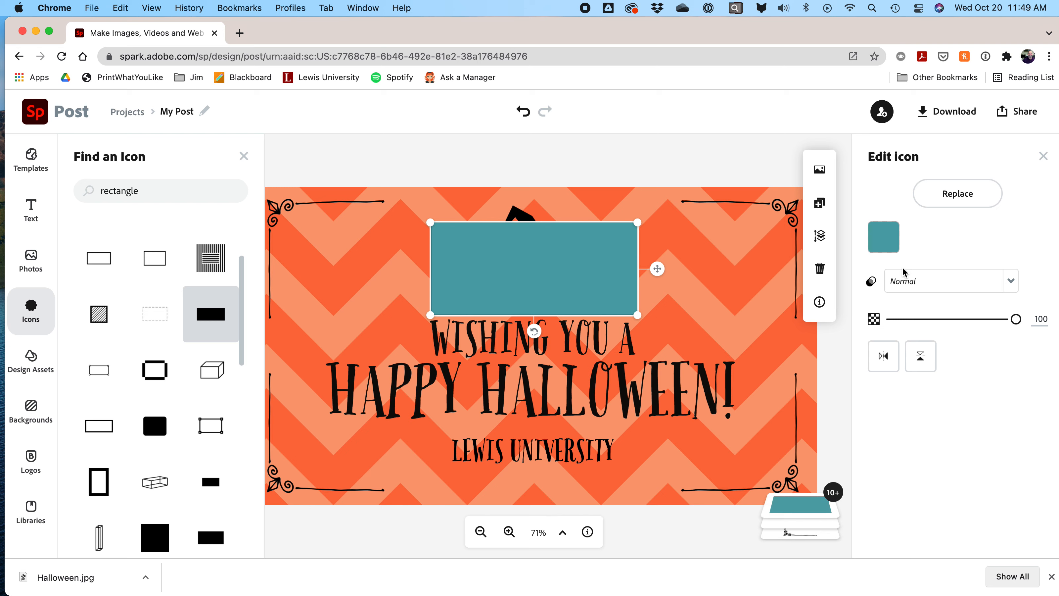
click(883, 237)
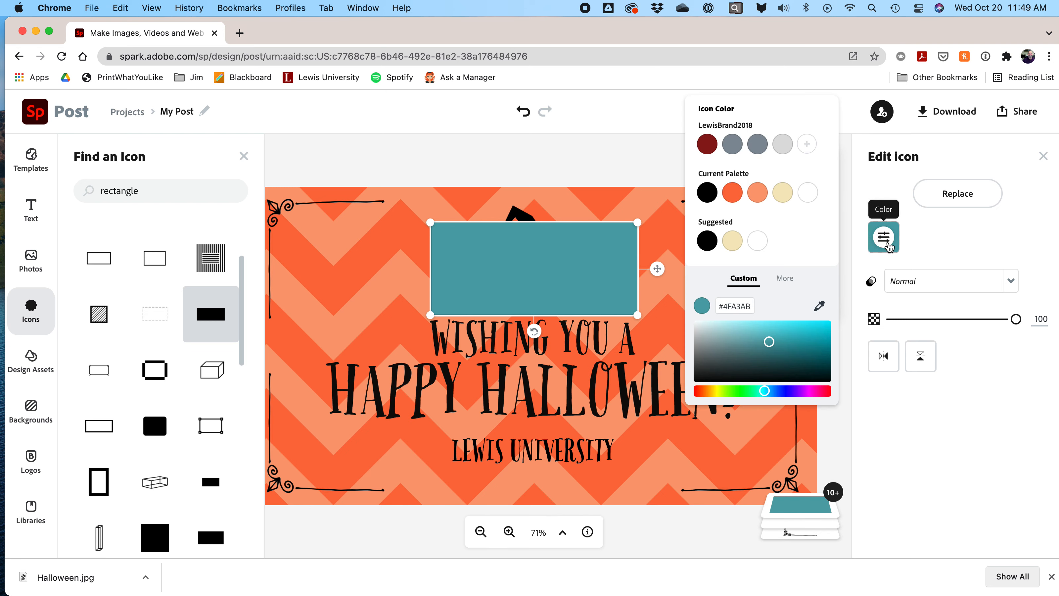
click(757, 242)
drag(582, 255, 593, 410)
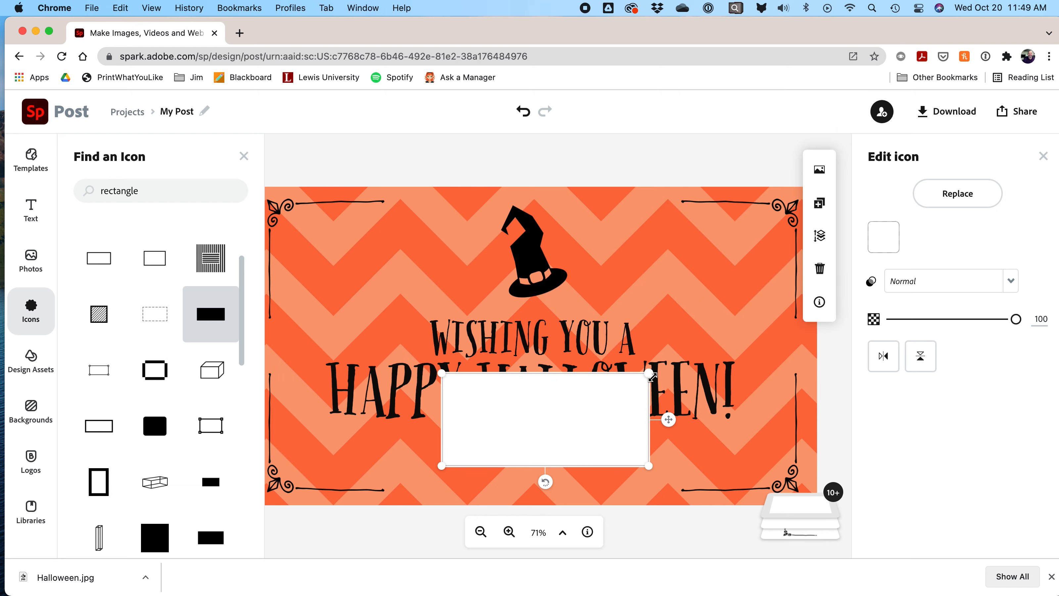
drag(648, 373, 624, 431)
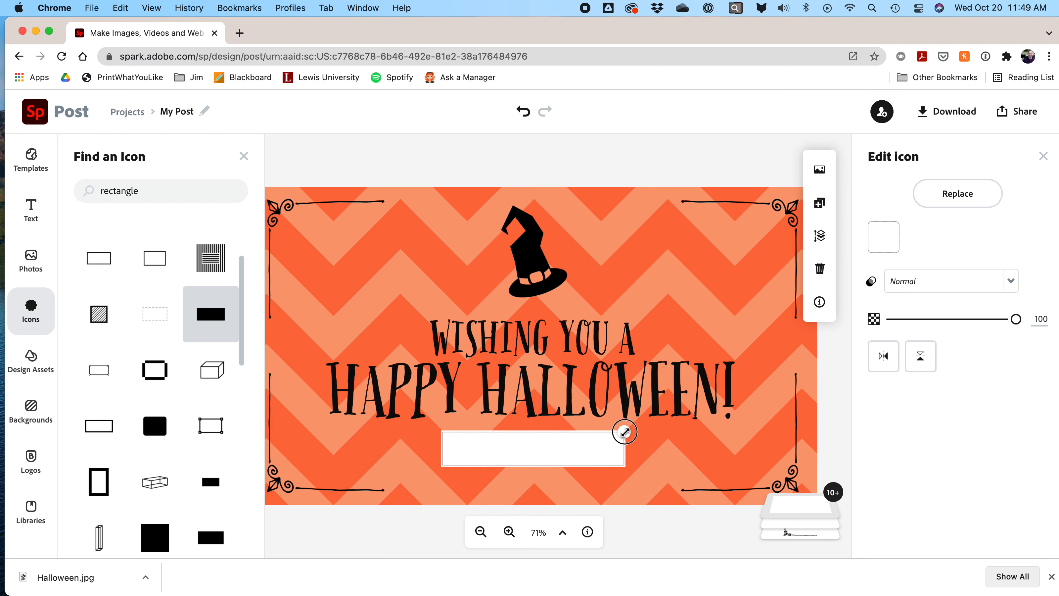
Move the white rectangle one layer down so it sits behind the LEWIS UNIVERSITY text, and deselect it
drag(664, 31, 630, 30)
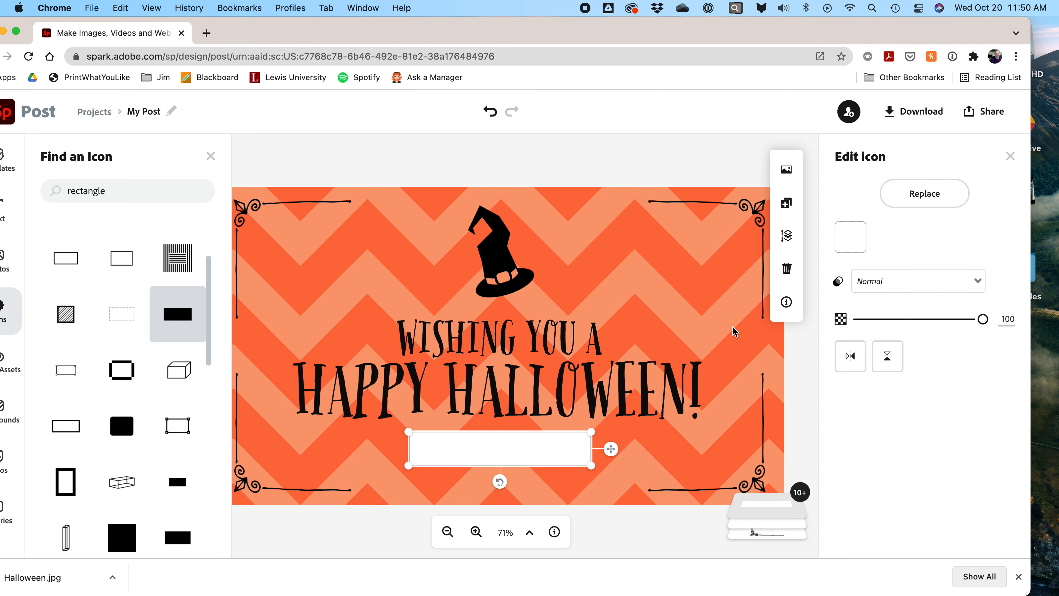
click(787, 236)
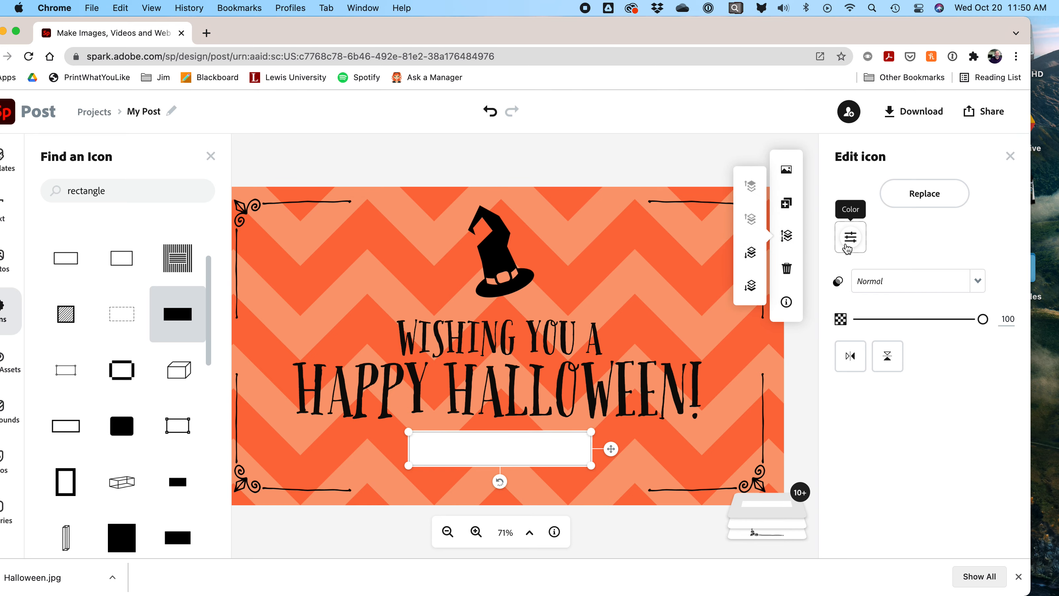
click(750, 253)
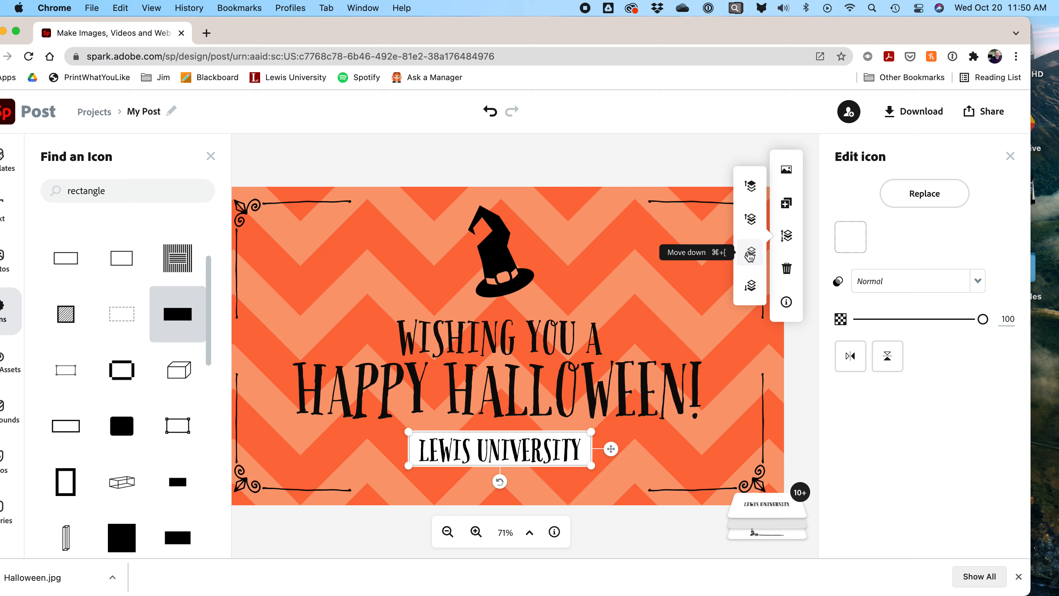
click(647, 156)
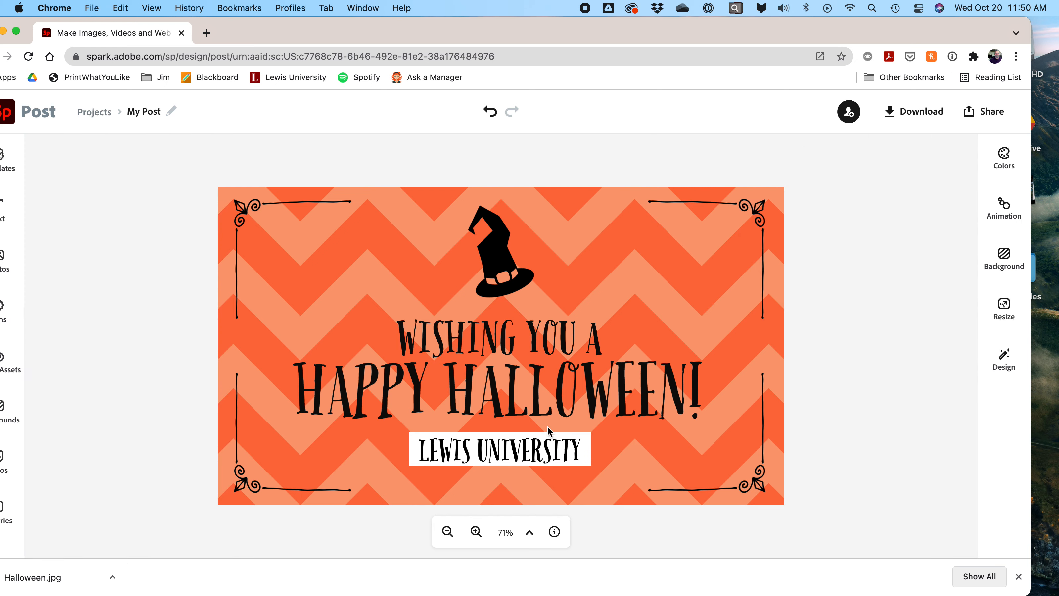
Nudge the white rectangle slightly downward behind the LEWIS UNIVERSITY text and deselect it
click(534, 444)
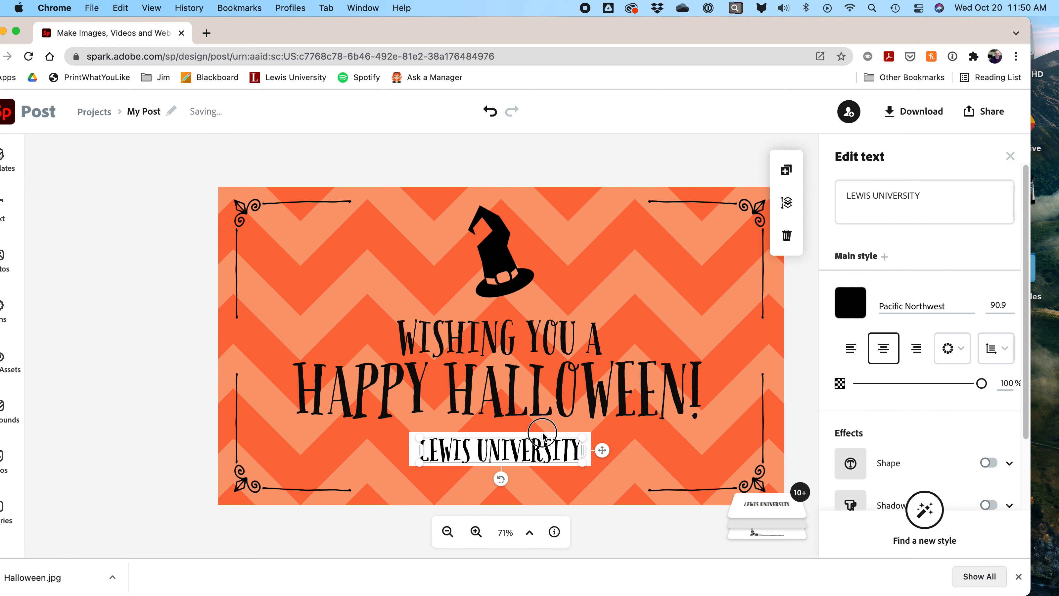
click(542, 432)
key(Down)
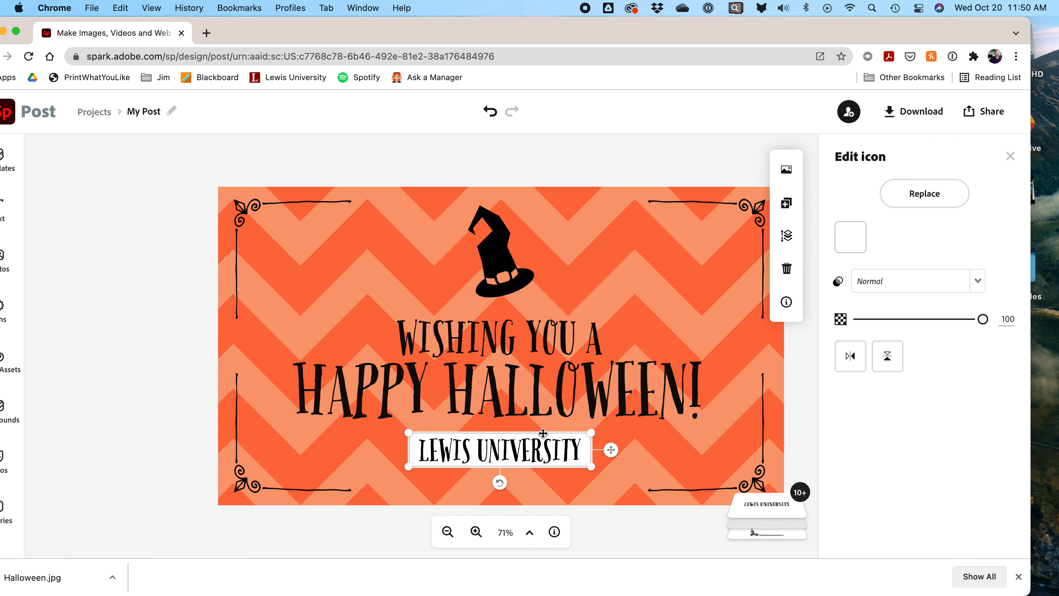
click(667, 173)
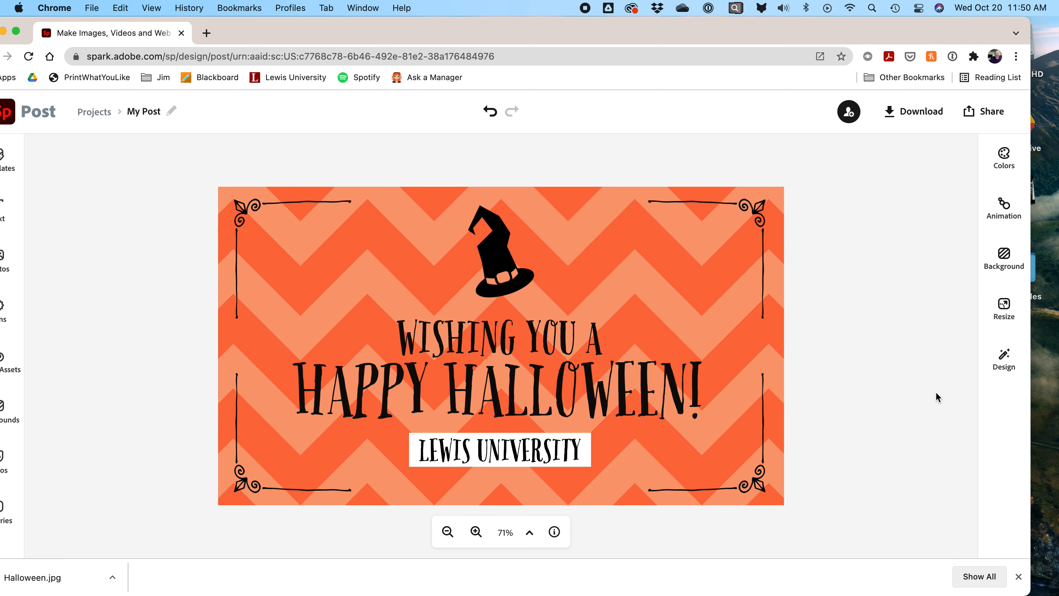
Lower the opacity of the white rectangle behind LEWIS UNIVERSITY to make it partly transparent, and deselect it
click(587, 438)
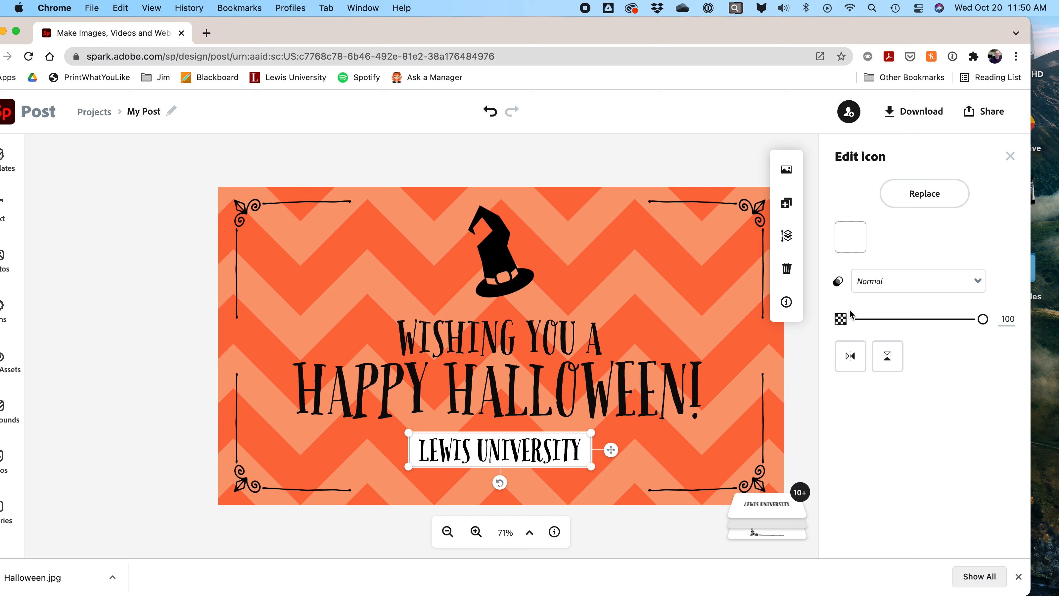
drag(987, 321, 894, 324)
click(733, 169)
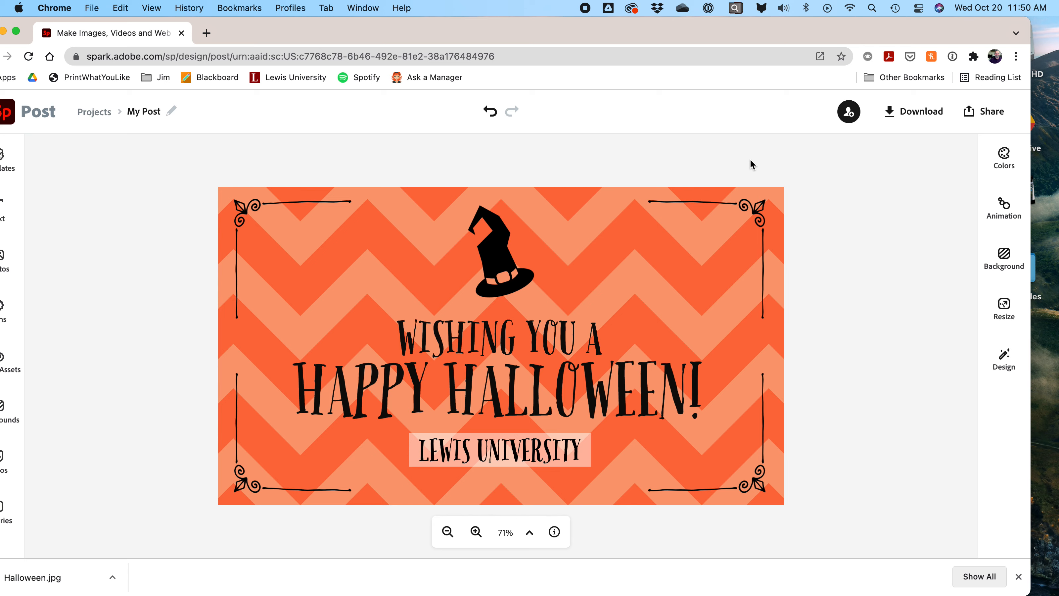
click(333, 201)
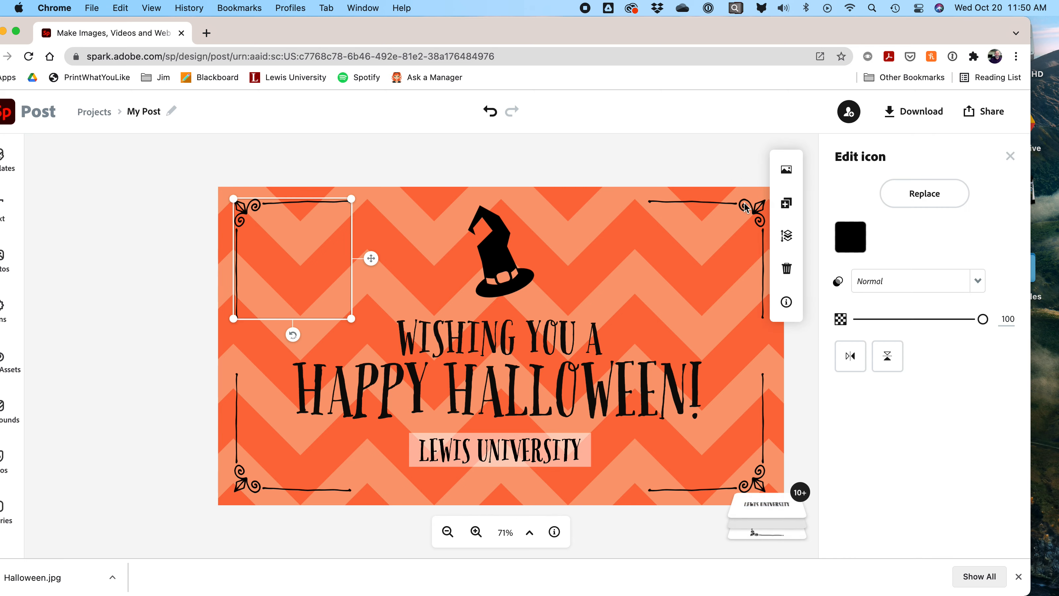
drag(431, 25, 496, 25)
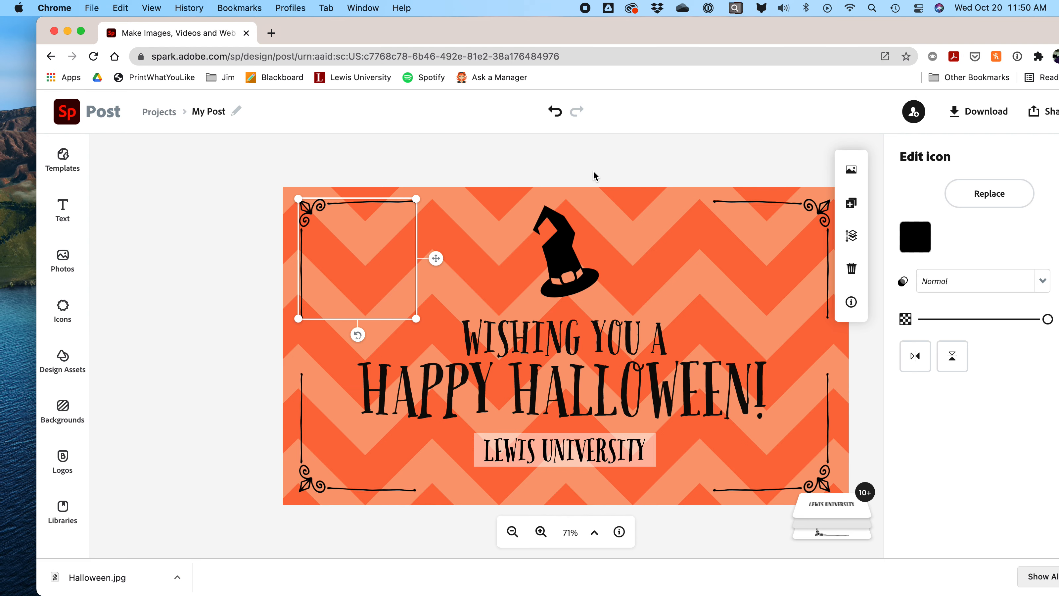
drag(615, 32, 584, 26)
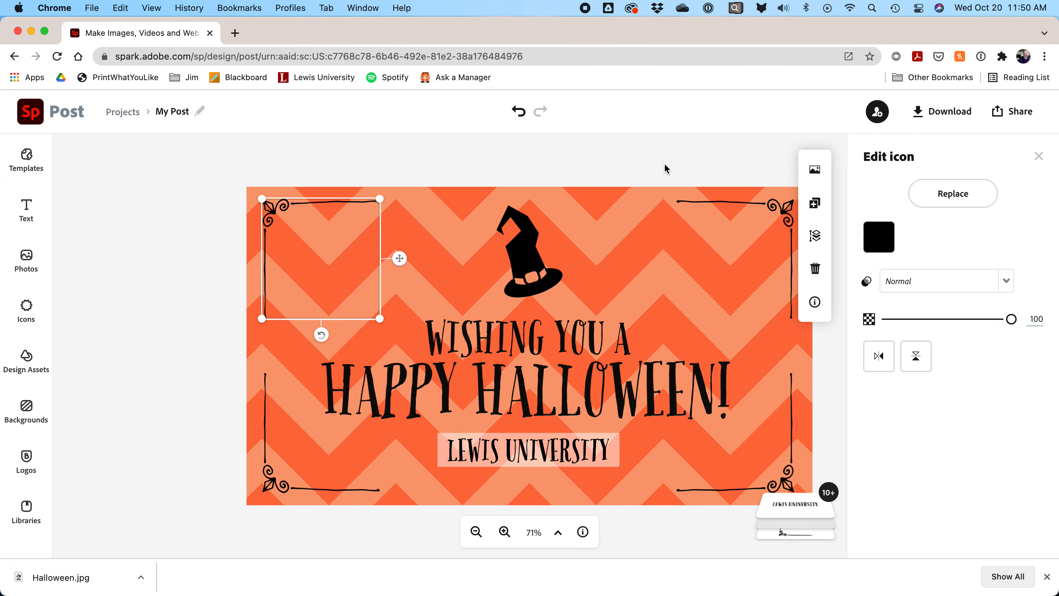
click(665, 161)
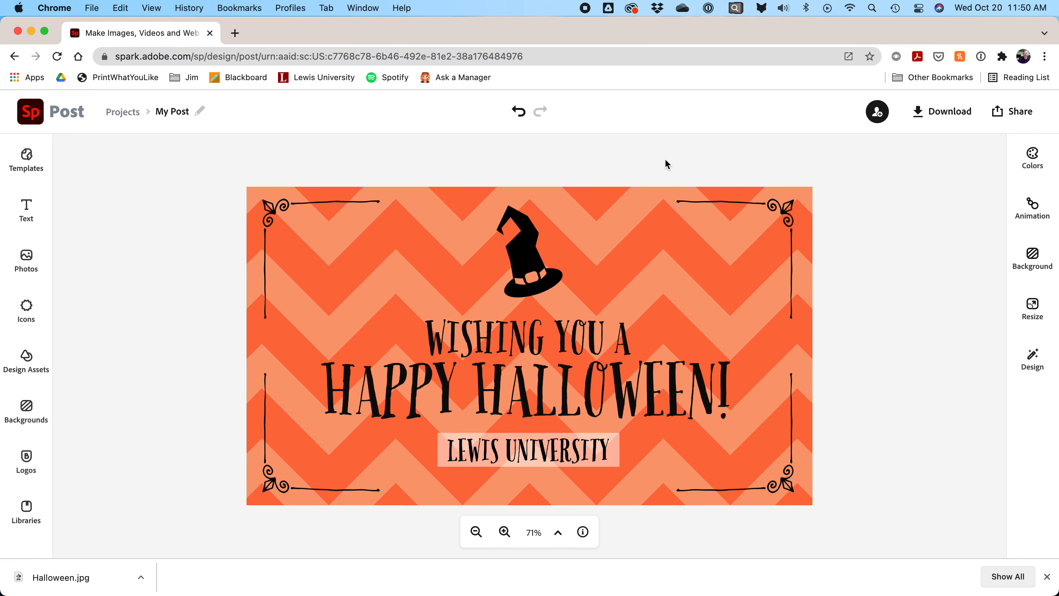
drag(582, 32, 586, 32)
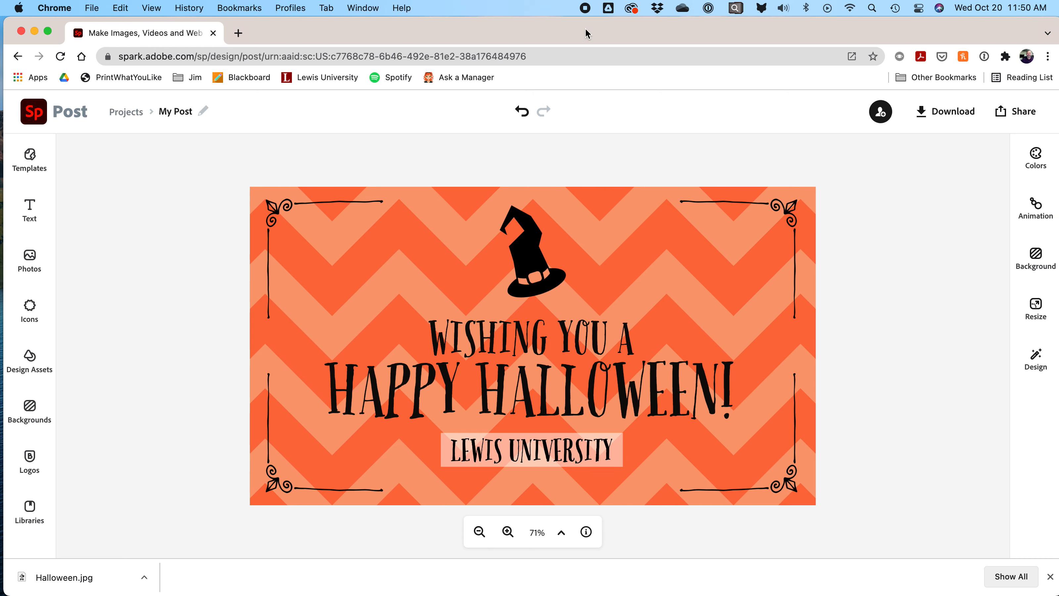
Search the free photos for "halloween" and add the dark photo of a bare tree to the design
click(33, 262)
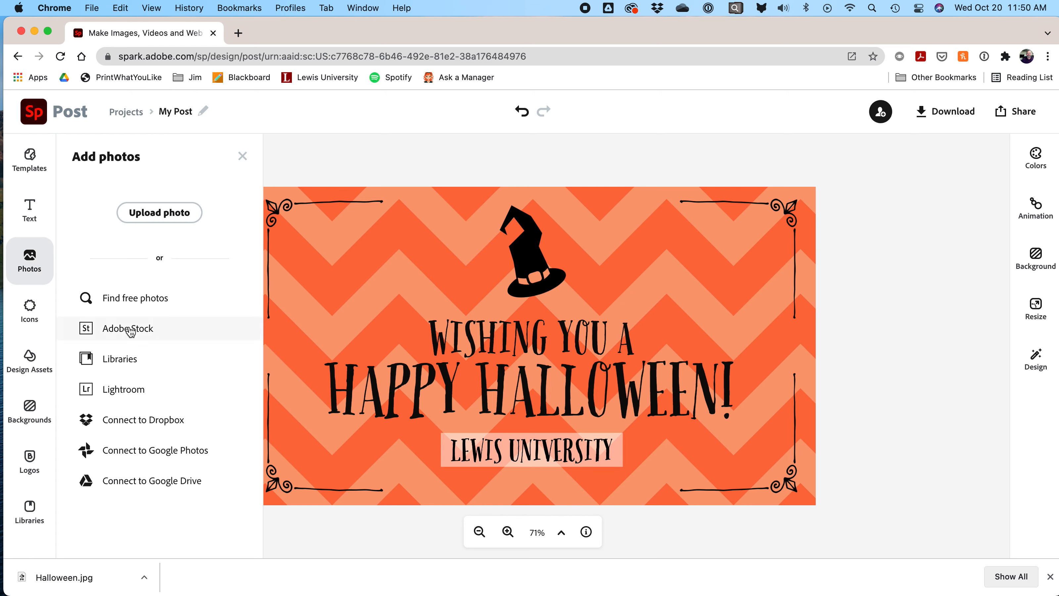
click(133, 298)
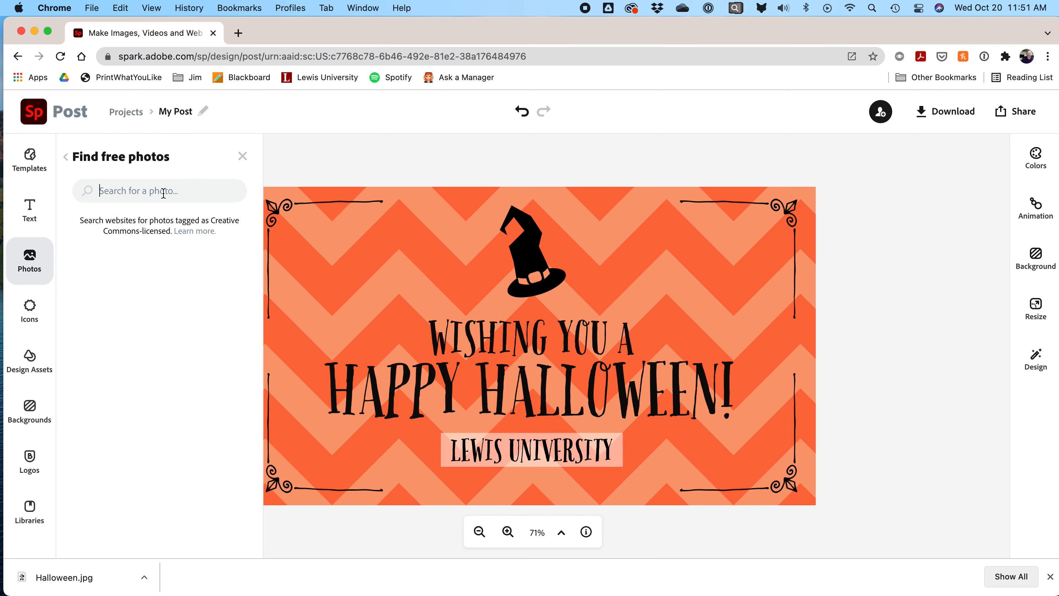
text(halloween)
key(Return)
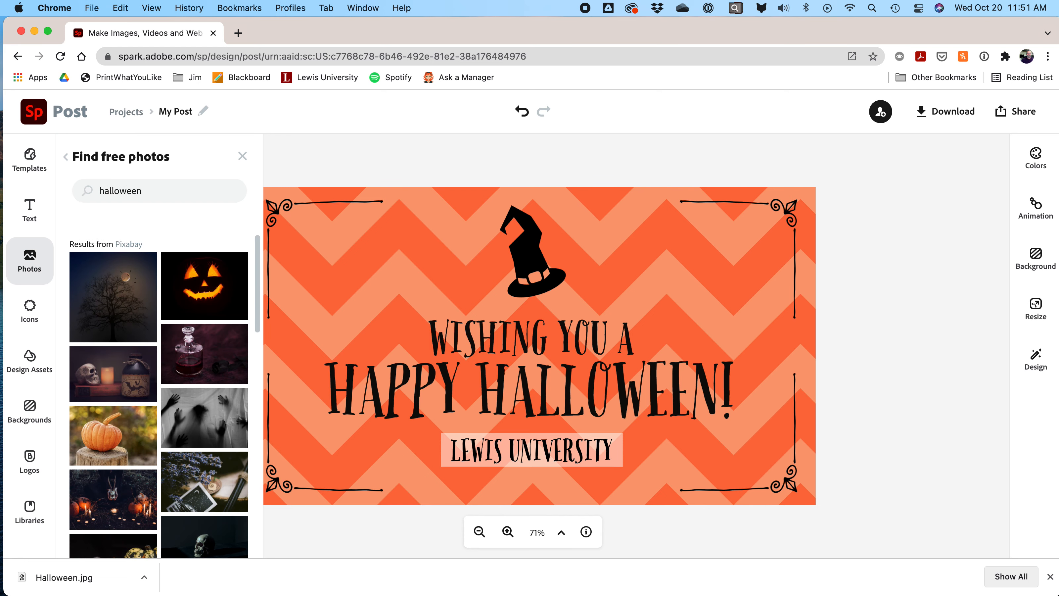
scroll(165, 442, down, 3)
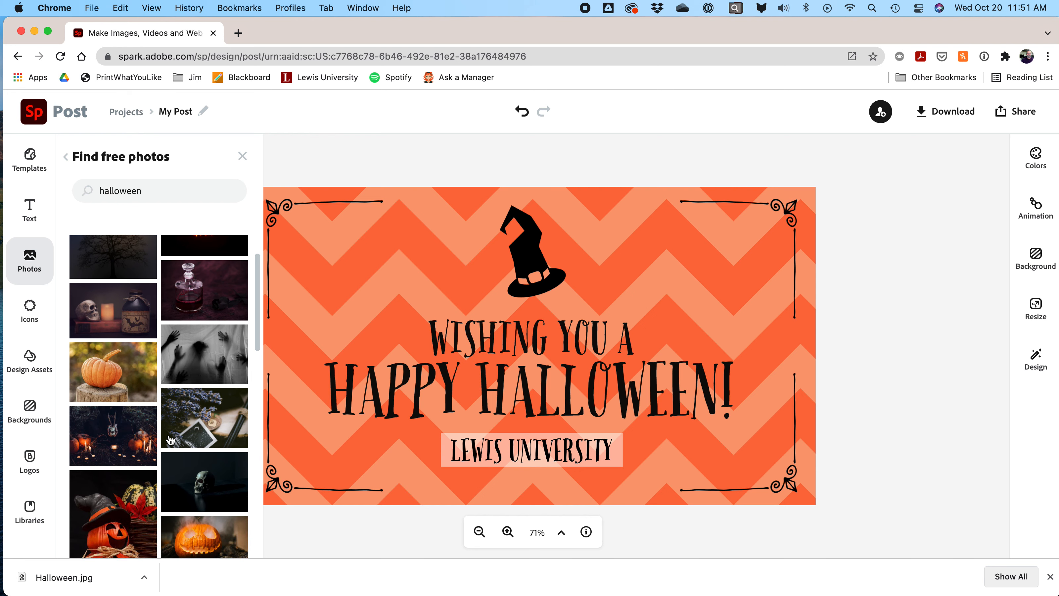
scroll(169, 440, down, 5)
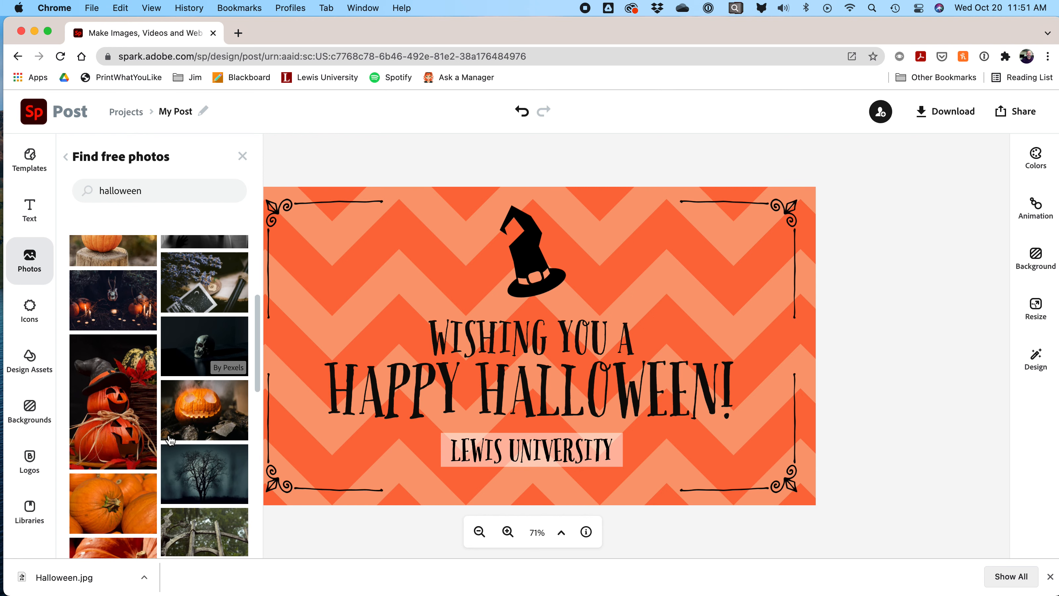
scroll(169, 440, down, 1)
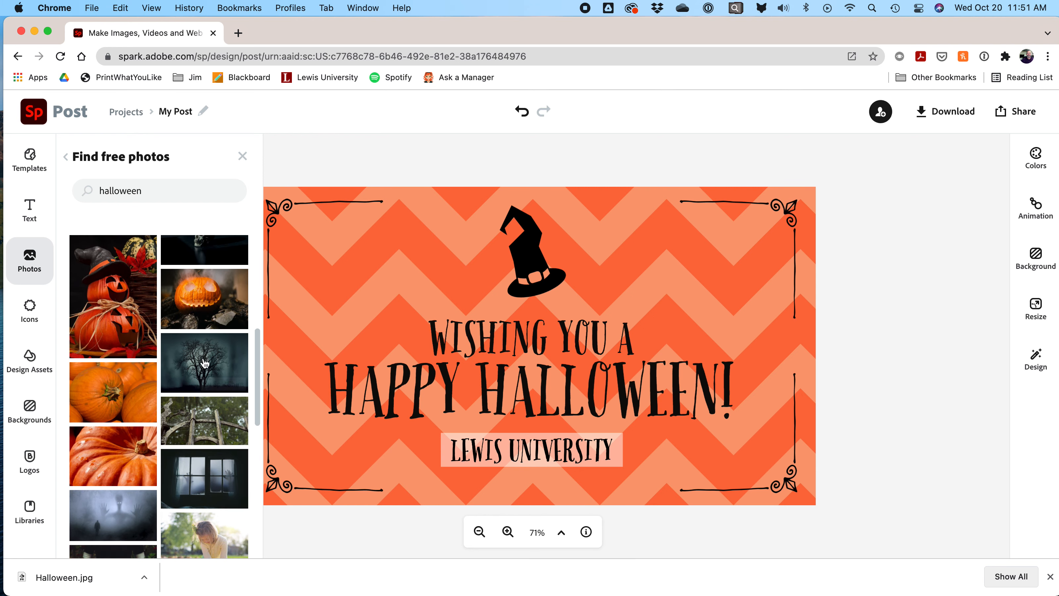
click(214, 366)
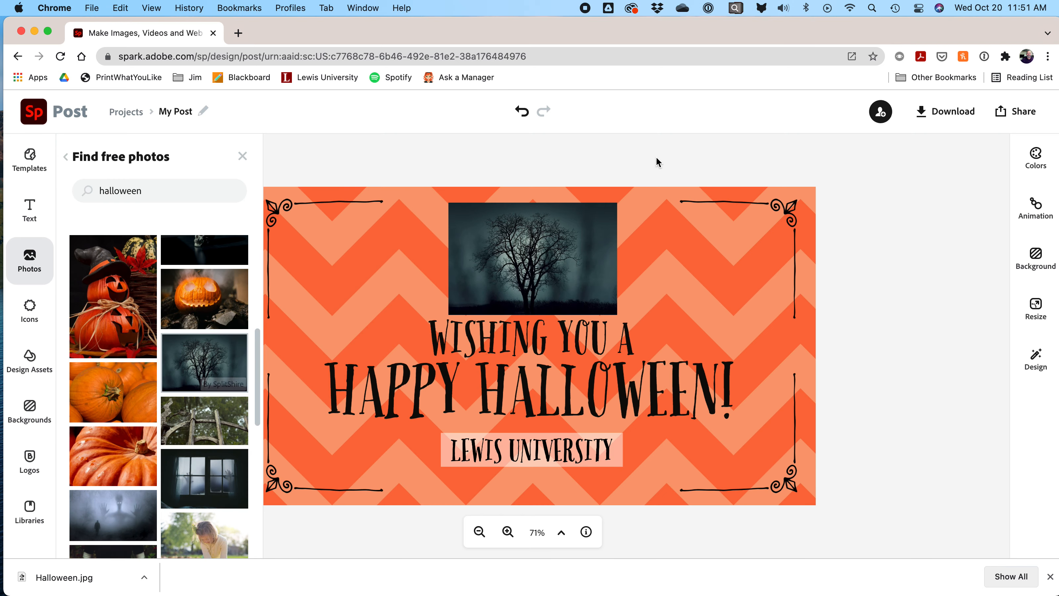
Move the tree photo to the canvas's upper-left corner and enlarge it to cover the whole design
click(548, 253)
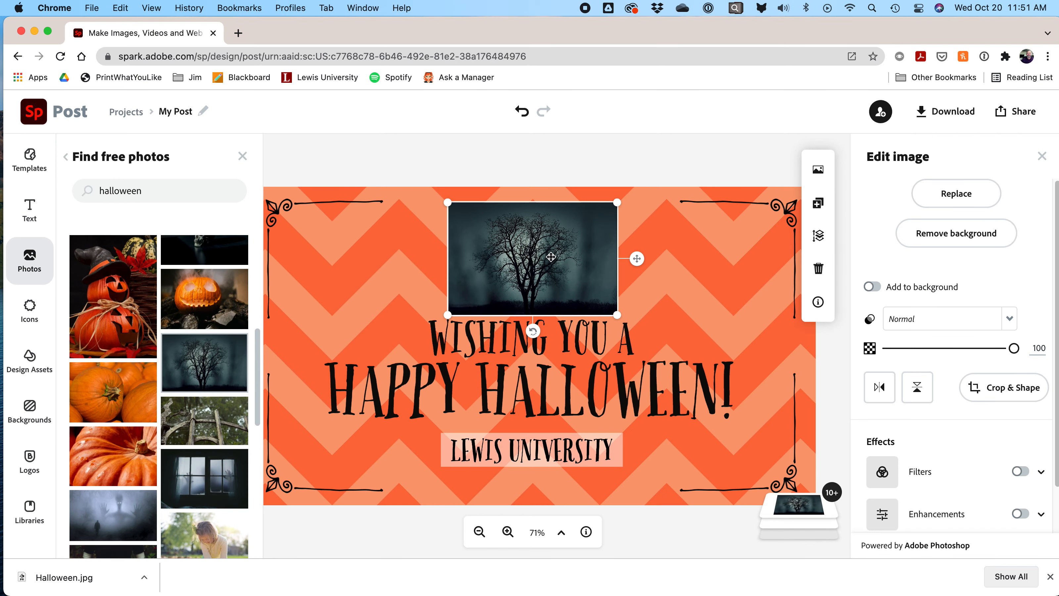
drag(546, 250, 366, 229)
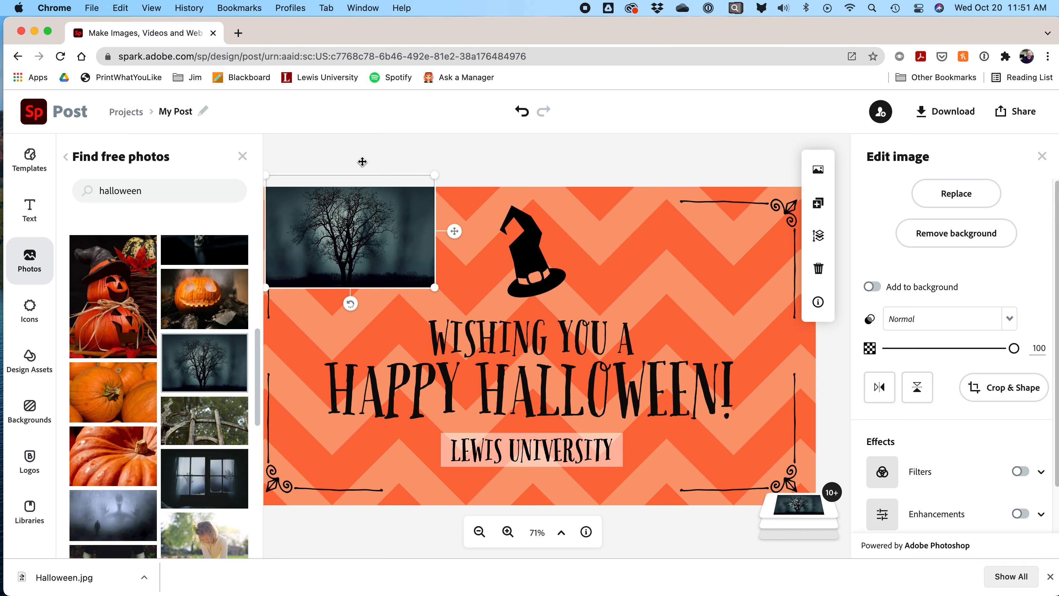
click(350, 149)
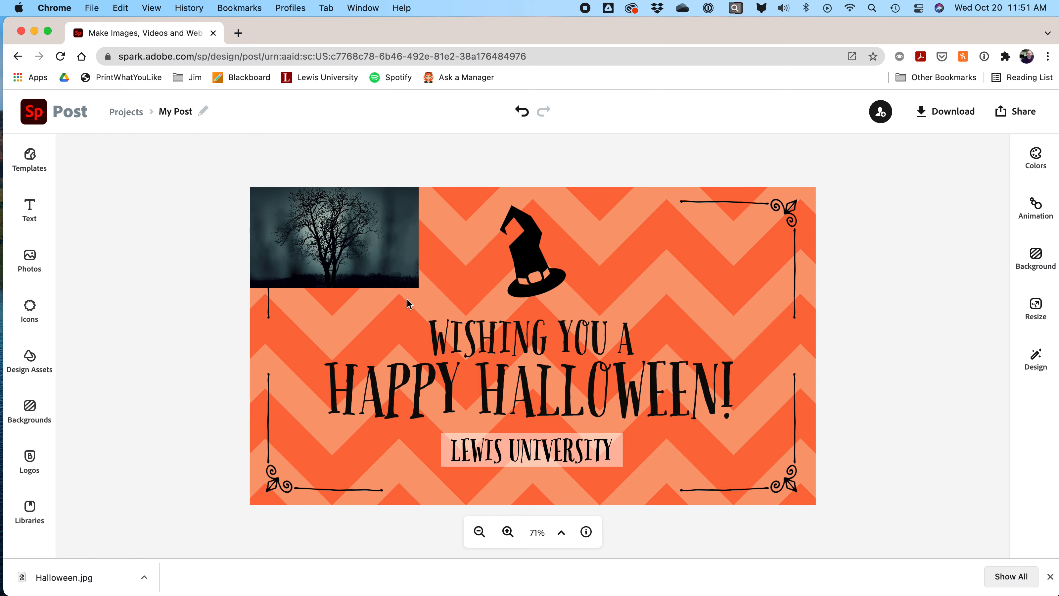
drag(414, 284, 845, 518)
drag(664, 429, 664, 422)
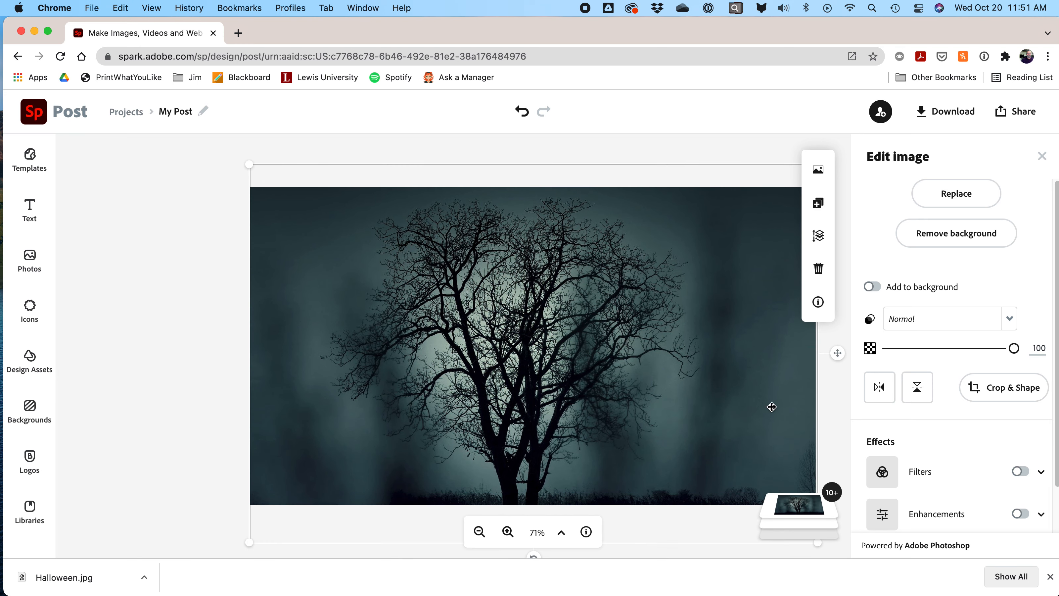
Send the tree photo to the very back and delete the orange chevron pattern lying over it
click(818, 235)
click(782, 286)
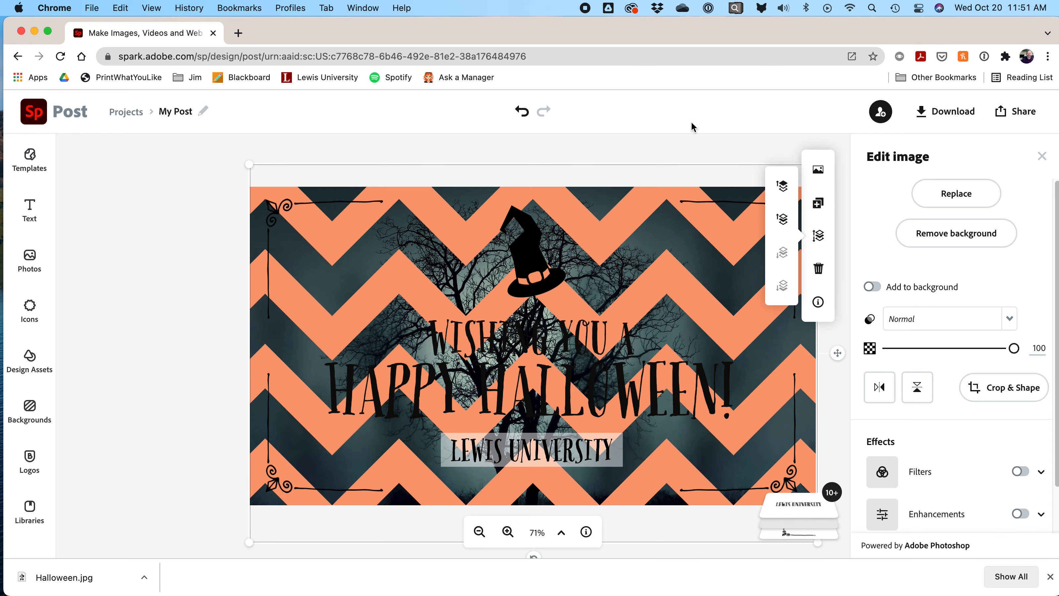
click(646, 203)
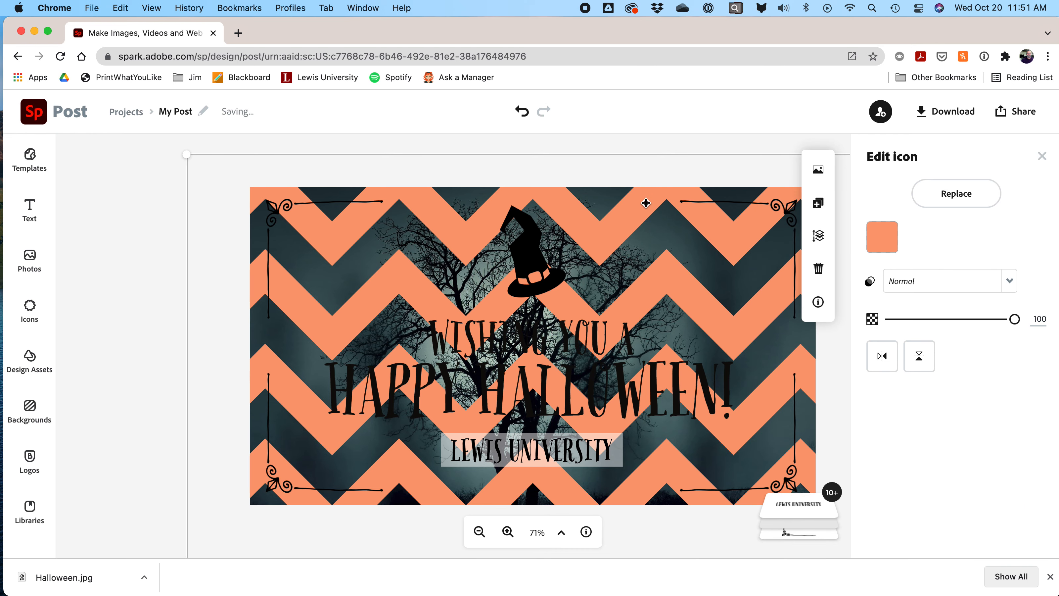
drag(645, 203, 627, 215)
key(Delete)
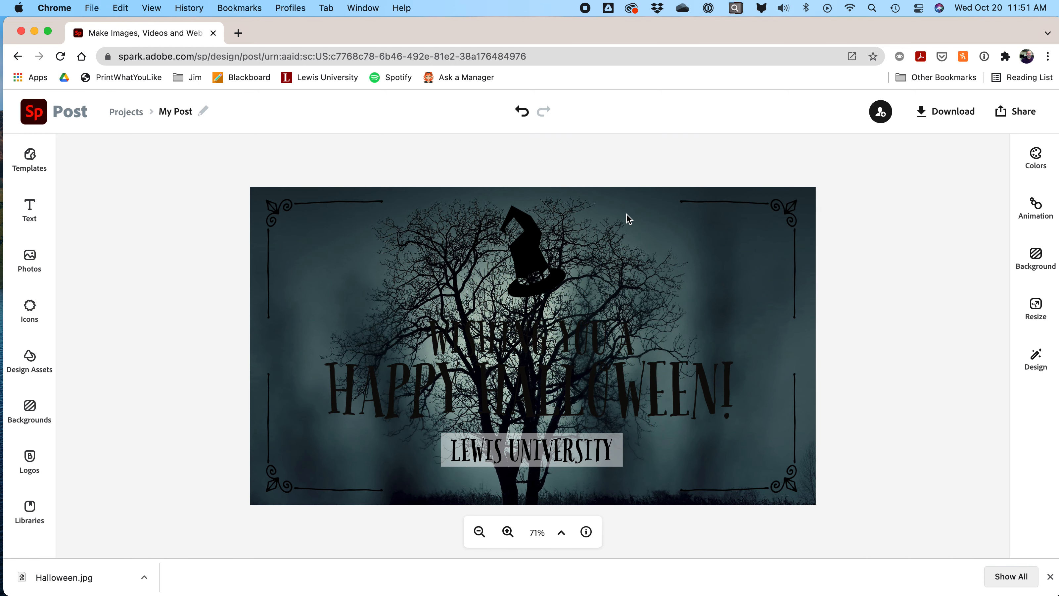
Change the text colour of WISHING YOU A and HAPPY HALLOWEEN! to white
click(583, 351)
click(882, 304)
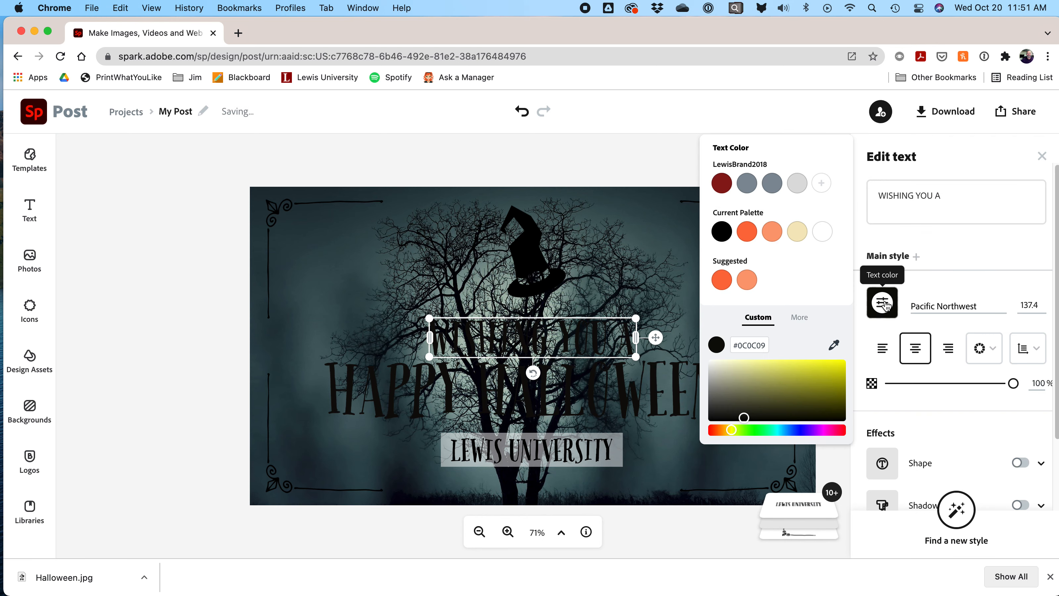
click(822, 232)
click(633, 175)
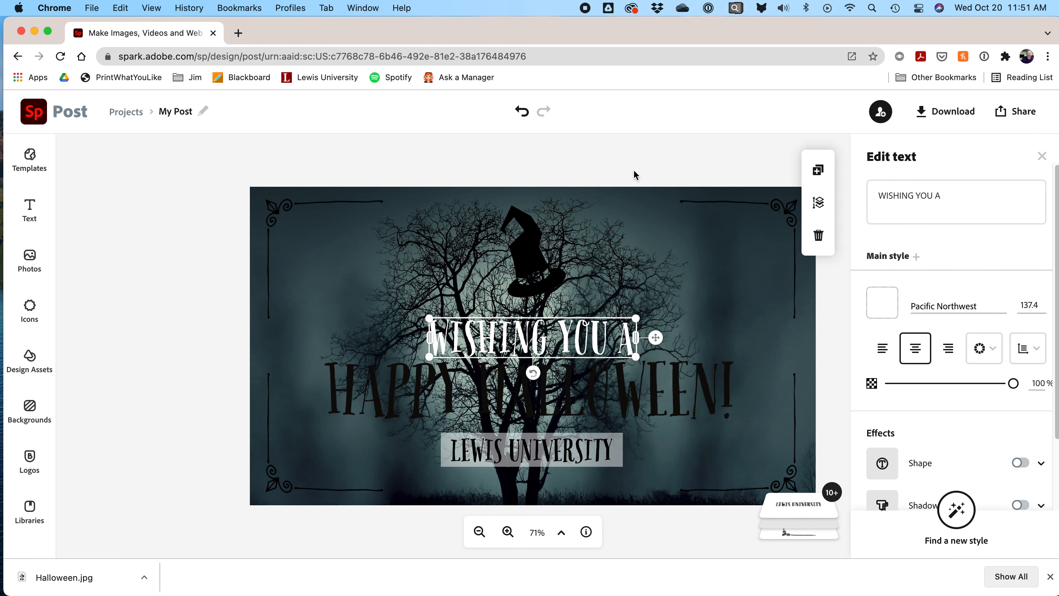
click(631, 407)
click(881, 303)
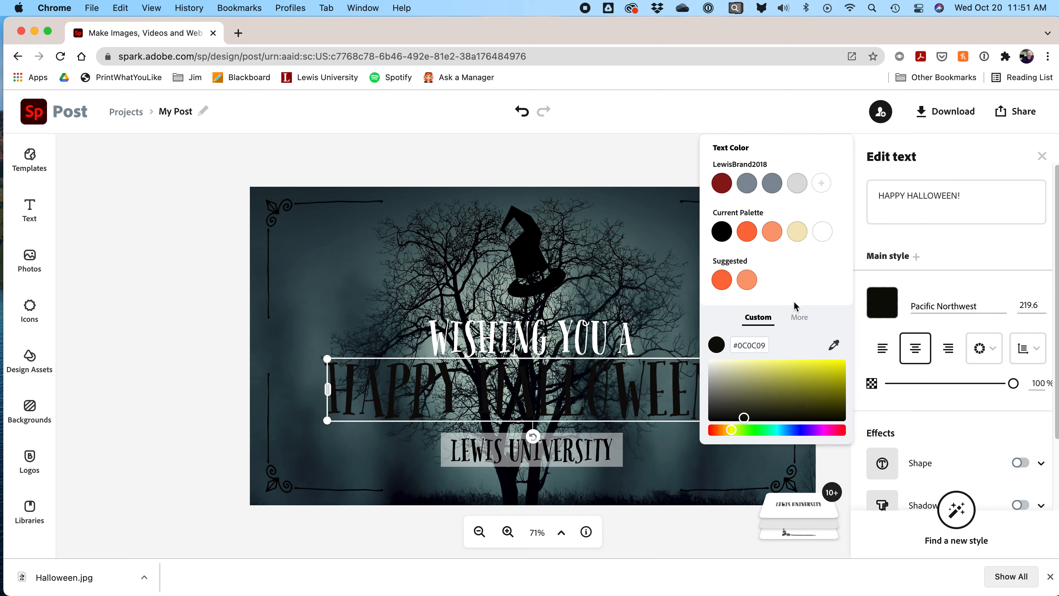
click(821, 232)
click(640, 193)
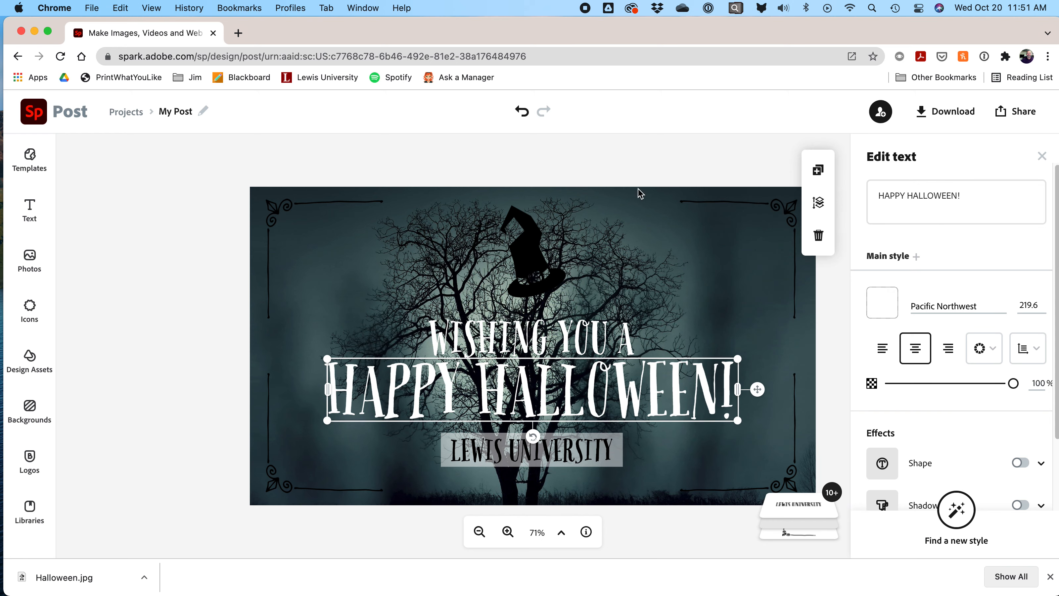
Set the opacity of the white rectangle behind LEWIS UNIVERSITY to 100
click(618, 437)
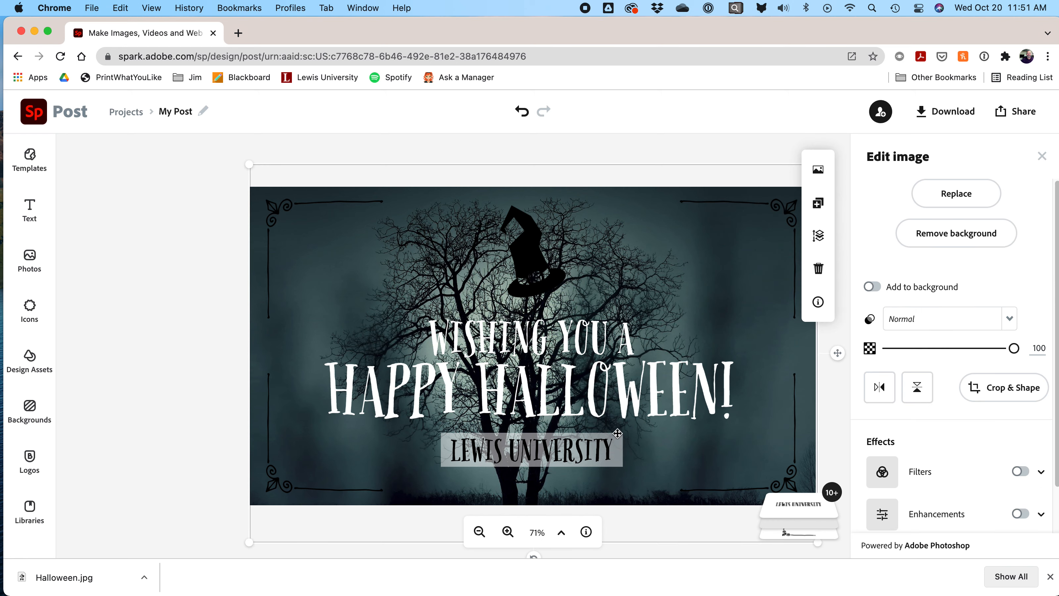
click(615, 438)
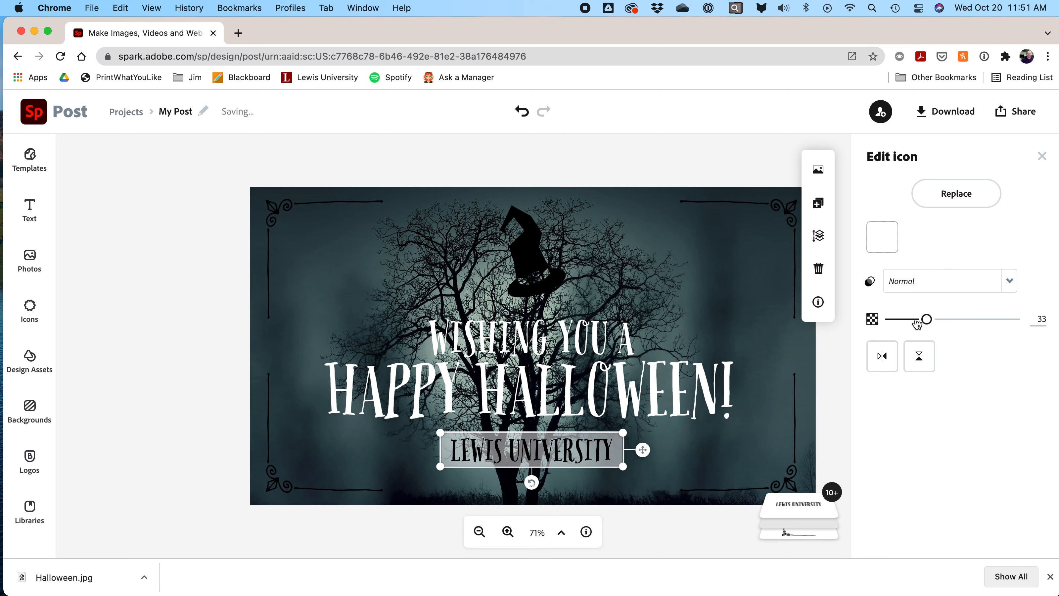
drag(932, 321, 1027, 319)
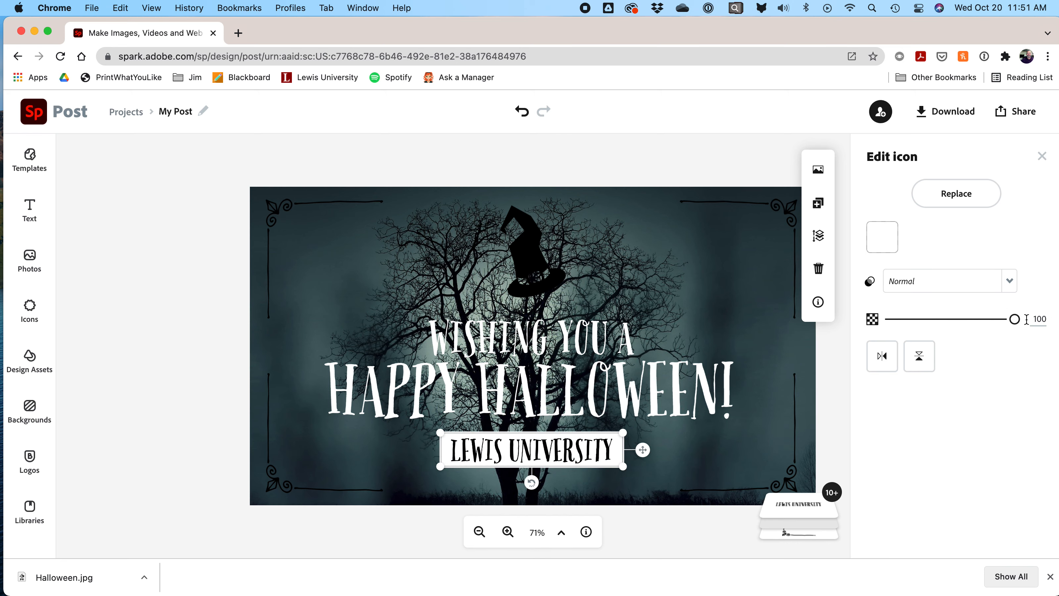
Recolour the witch hat icon, trying cream #F5E9BE and settling on white from the current palette
click(525, 261)
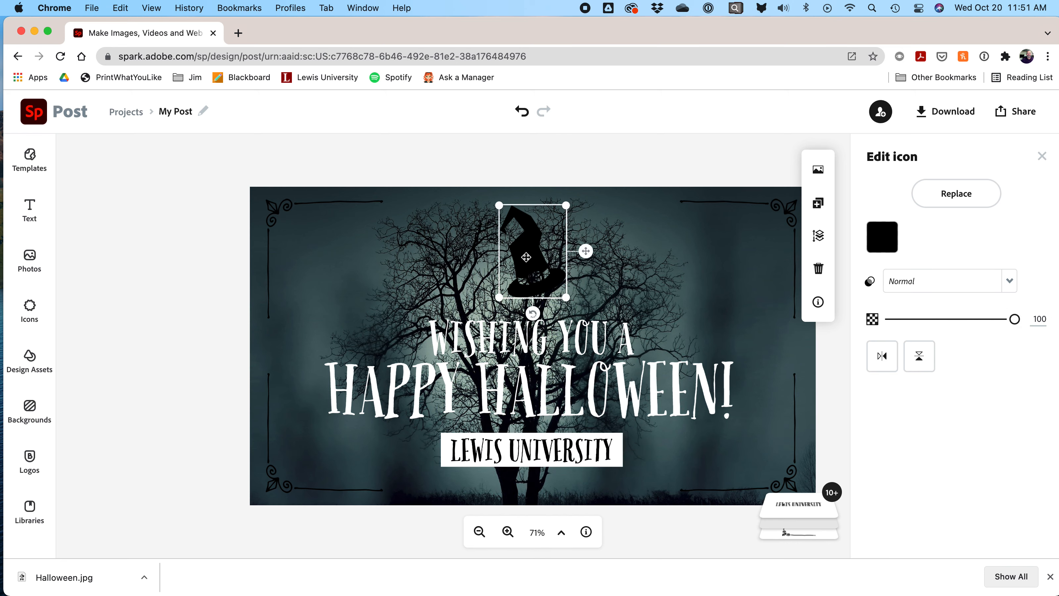
click(882, 242)
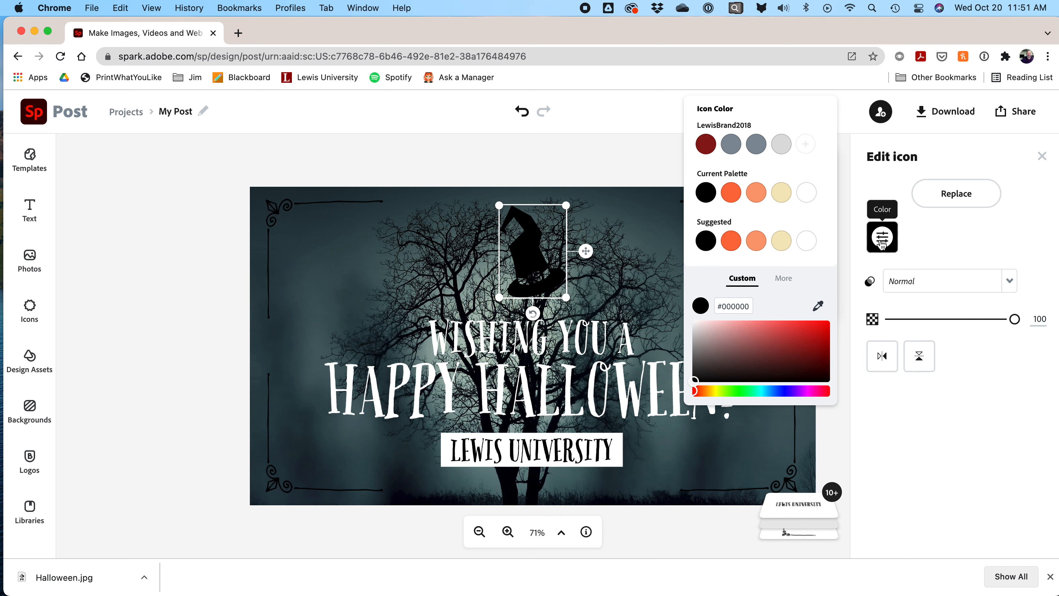
click(779, 241)
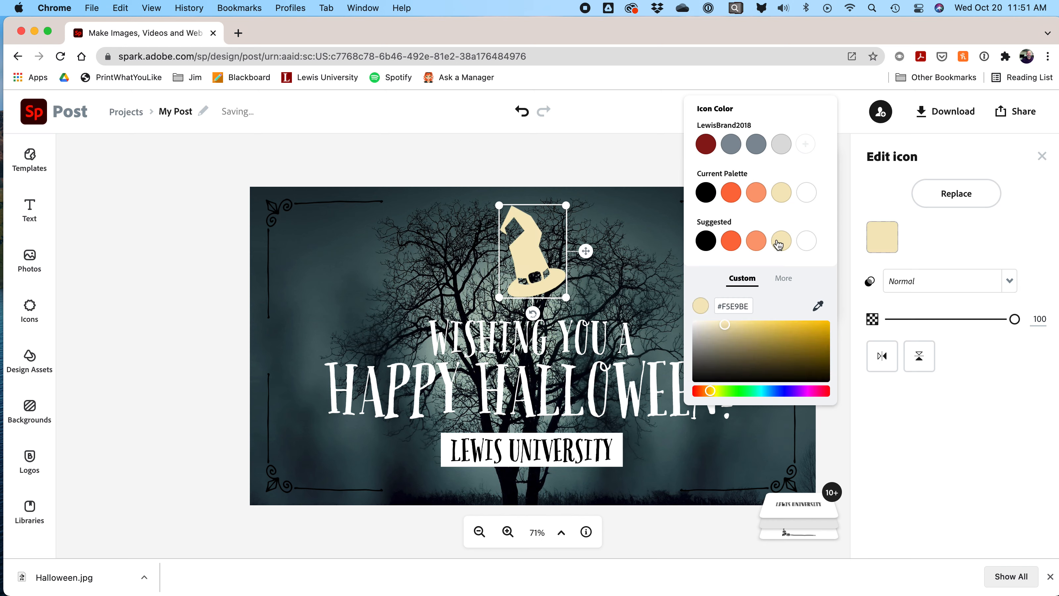
click(806, 193)
click(312, 204)
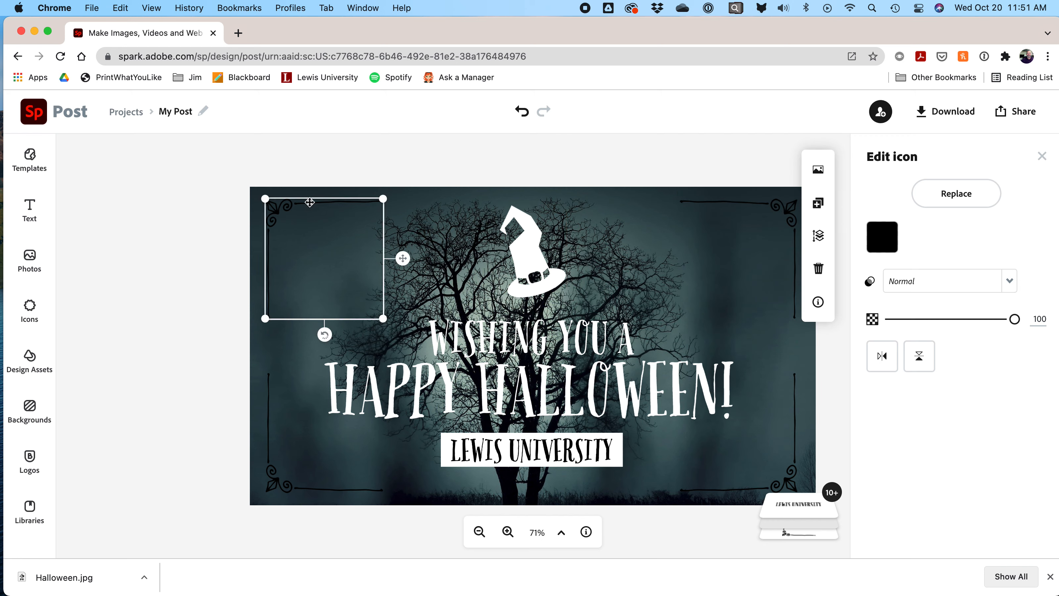
Recolour the upper-left and lower-left corner ornaments white
click(882, 236)
click(805, 242)
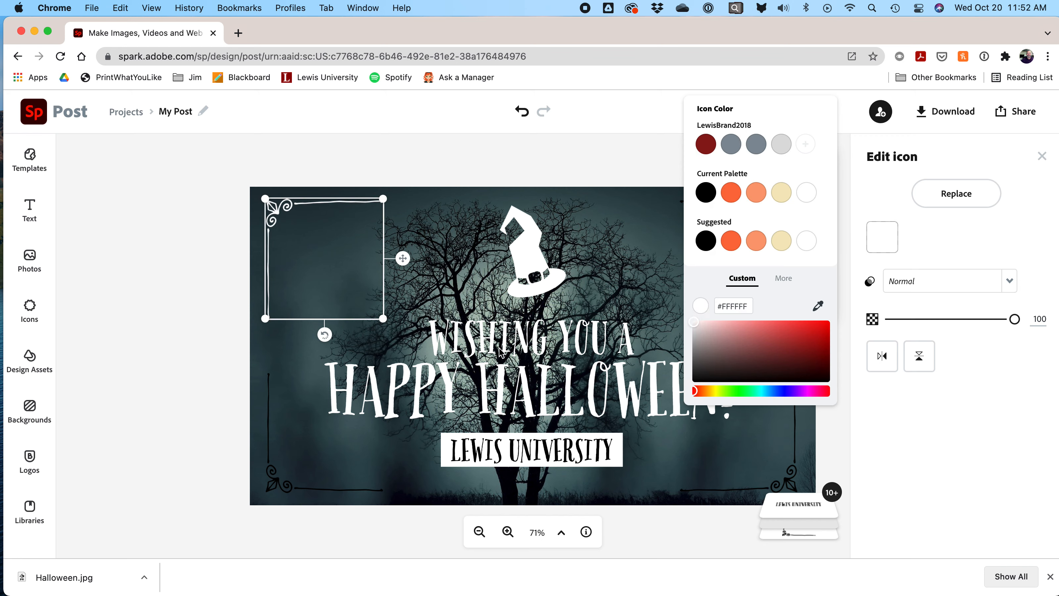
click(270, 430)
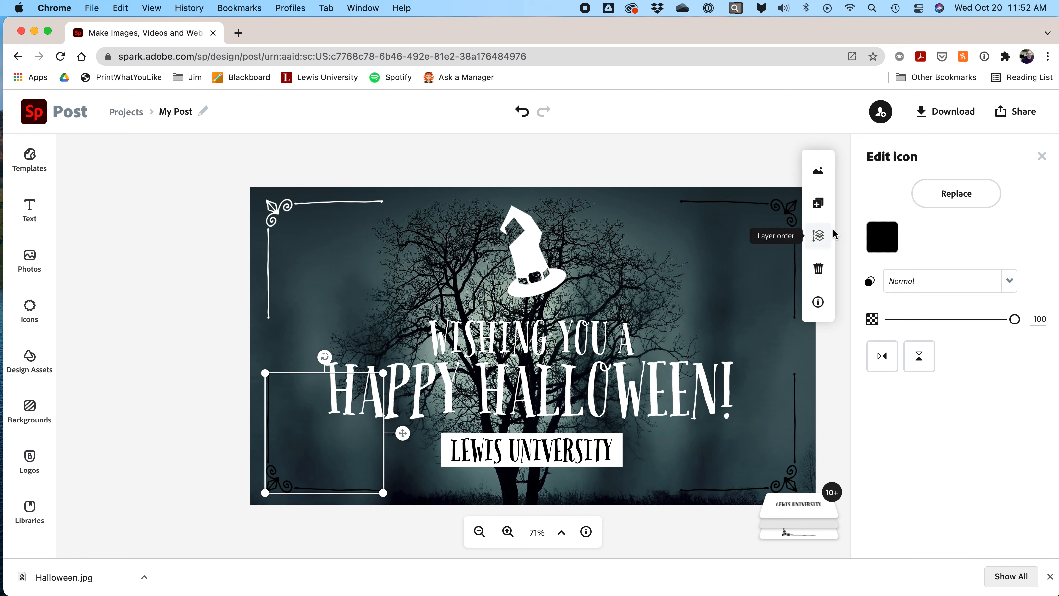
click(881, 237)
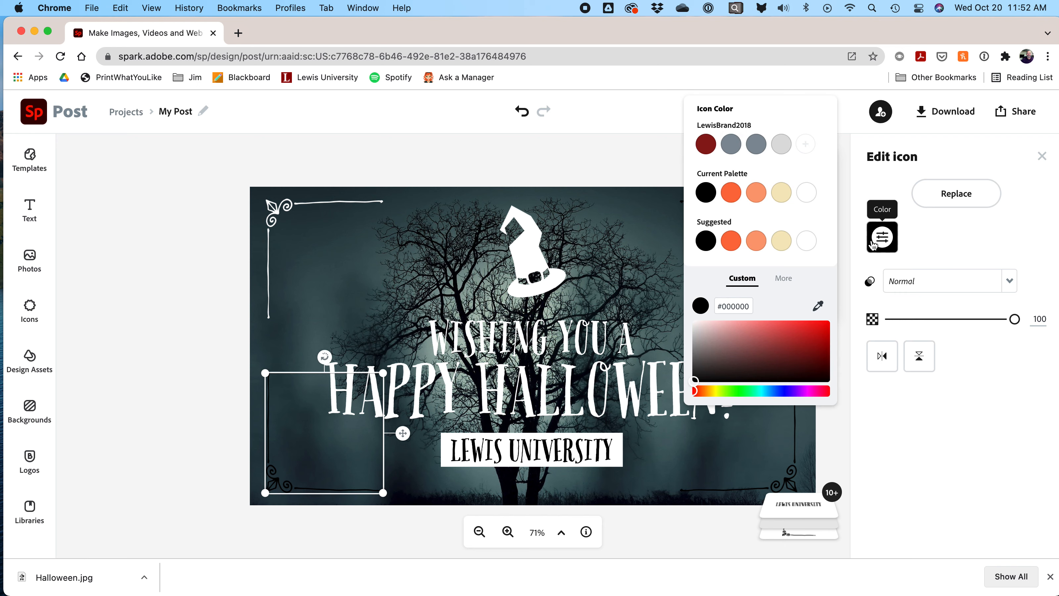
click(806, 240)
click(670, 175)
Recolour the upper-right and lower-right corner ornaments white
click(786, 213)
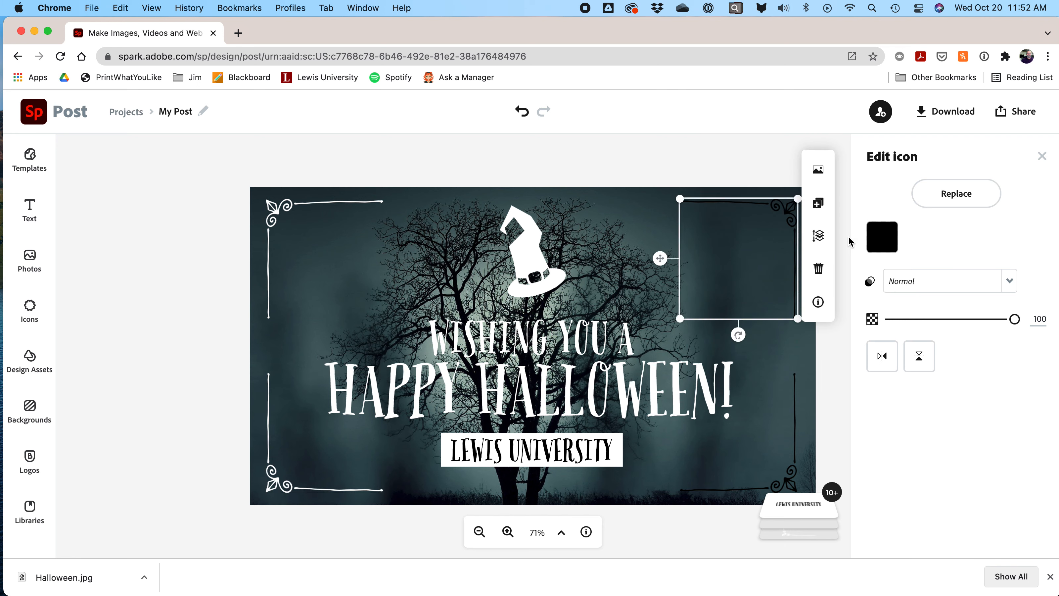
click(868, 241)
click(810, 241)
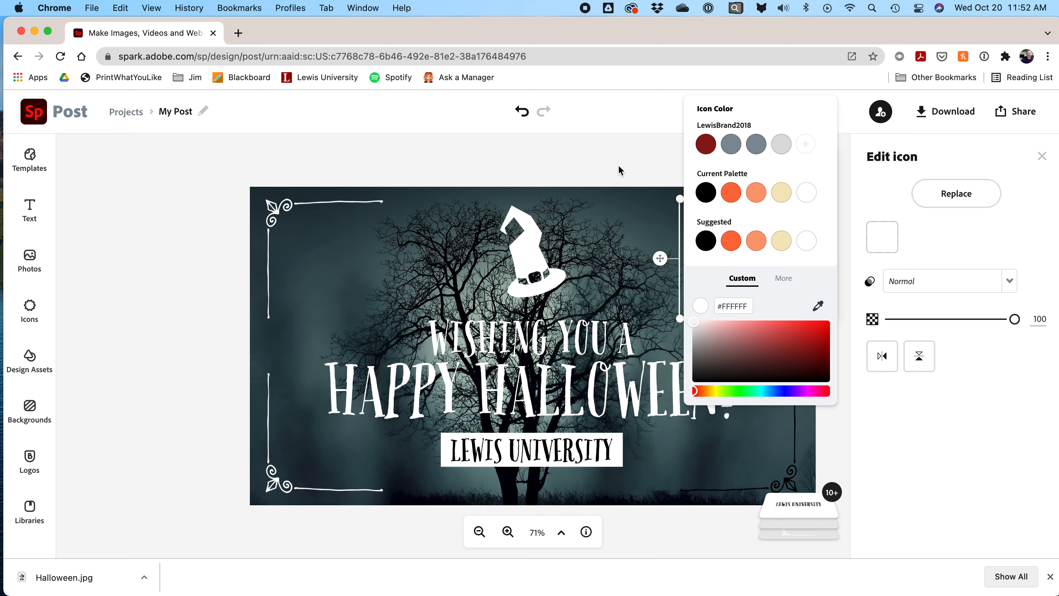
click(619, 169)
click(793, 452)
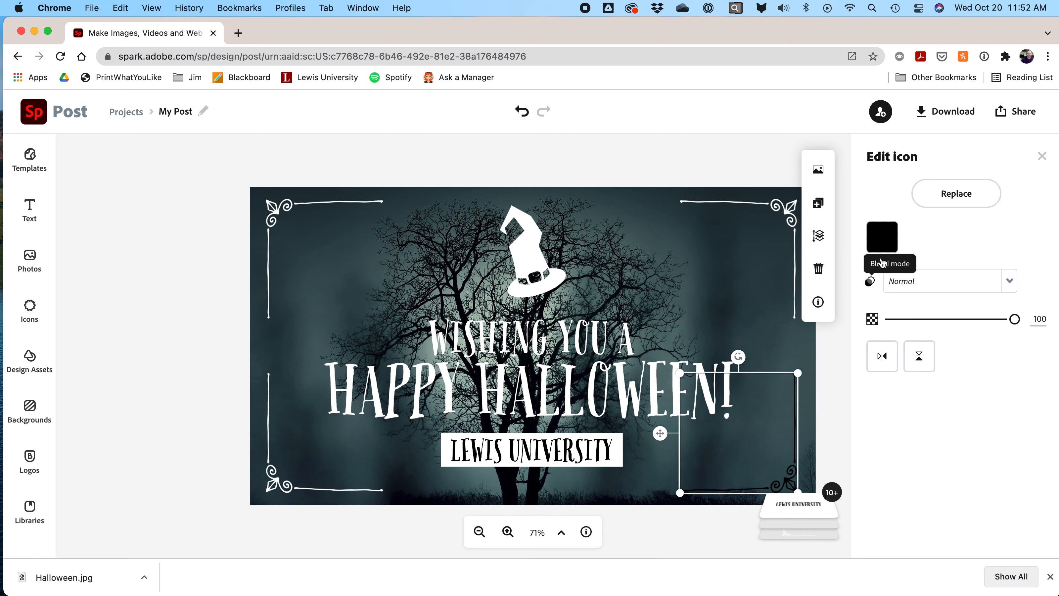
click(880, 240)
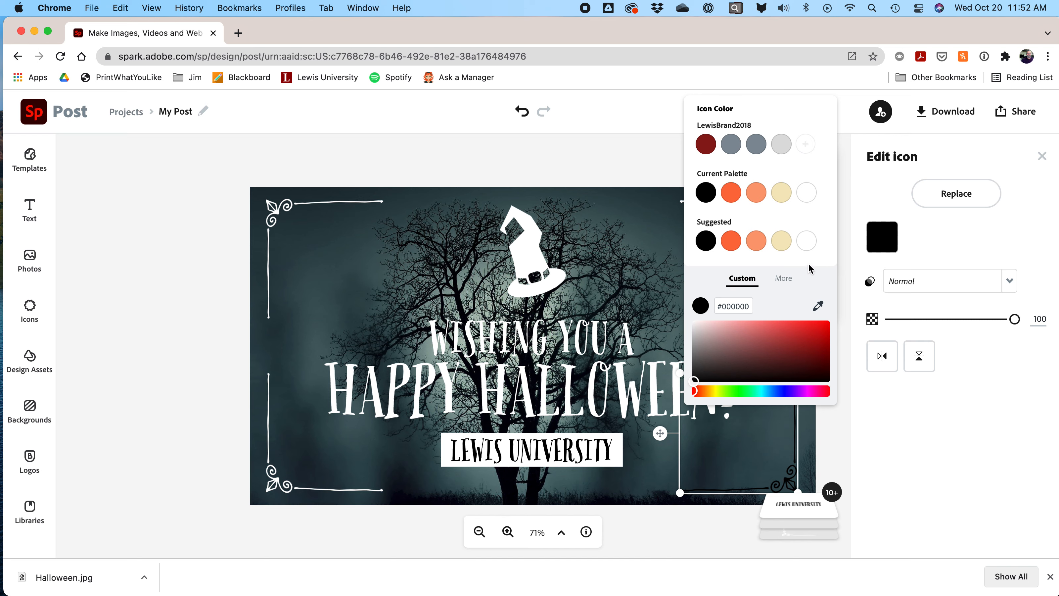
click(806, 241)
click(618, 154)
click(495, 142)
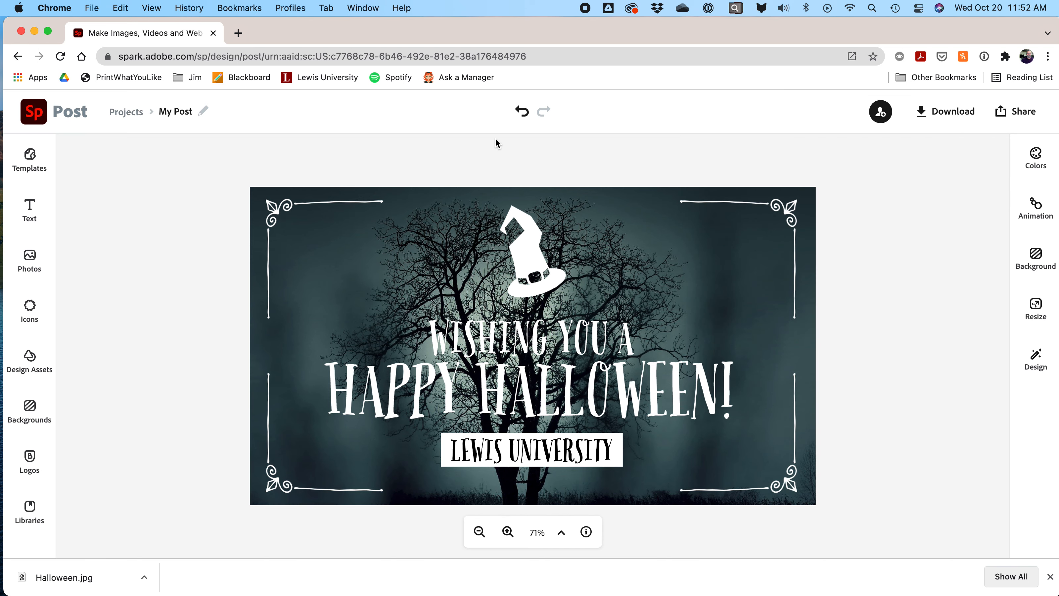
Lower the opacity of the four corner ornaments, setting the upper-left one to 32 and the lower-left one to 45
click(302, 211)
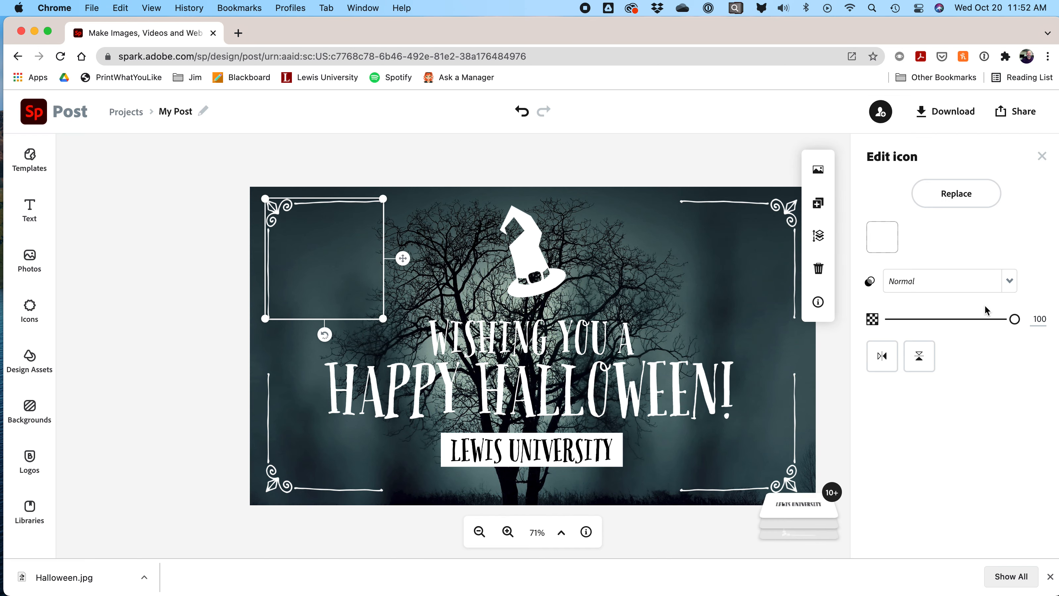
drag(1014, 318, 925, 321)
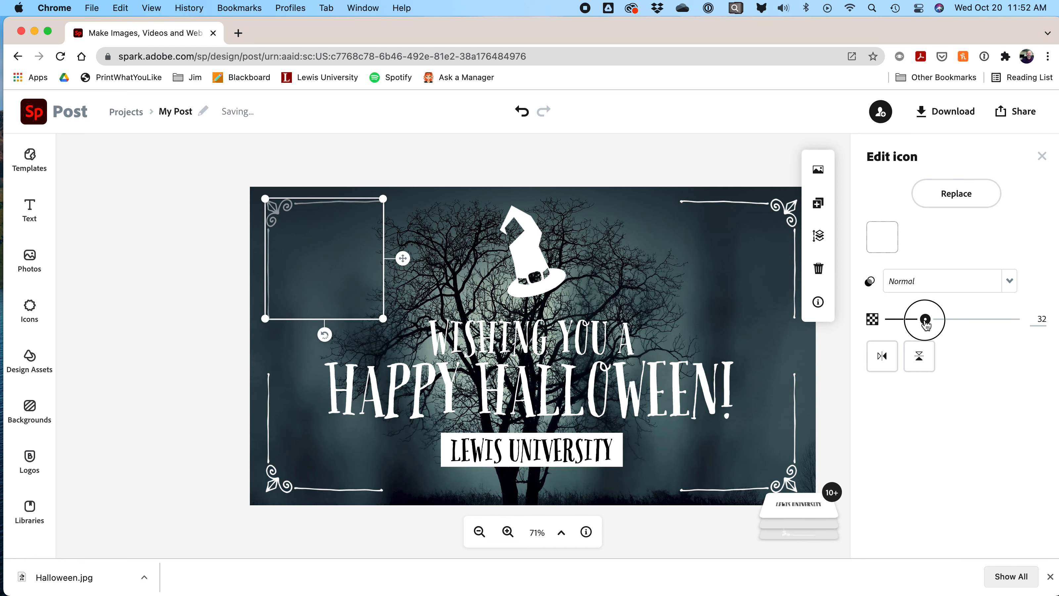
click(796, 175)
click(791, 213)
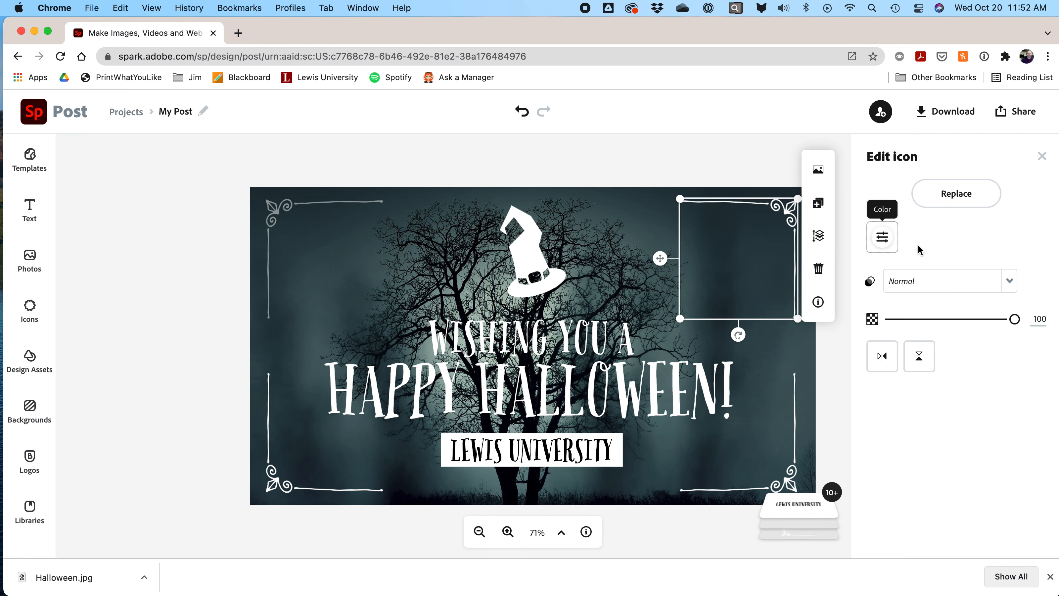
drag(1014, 319, 951, 326)
click(796, 479)
click(275, 485)
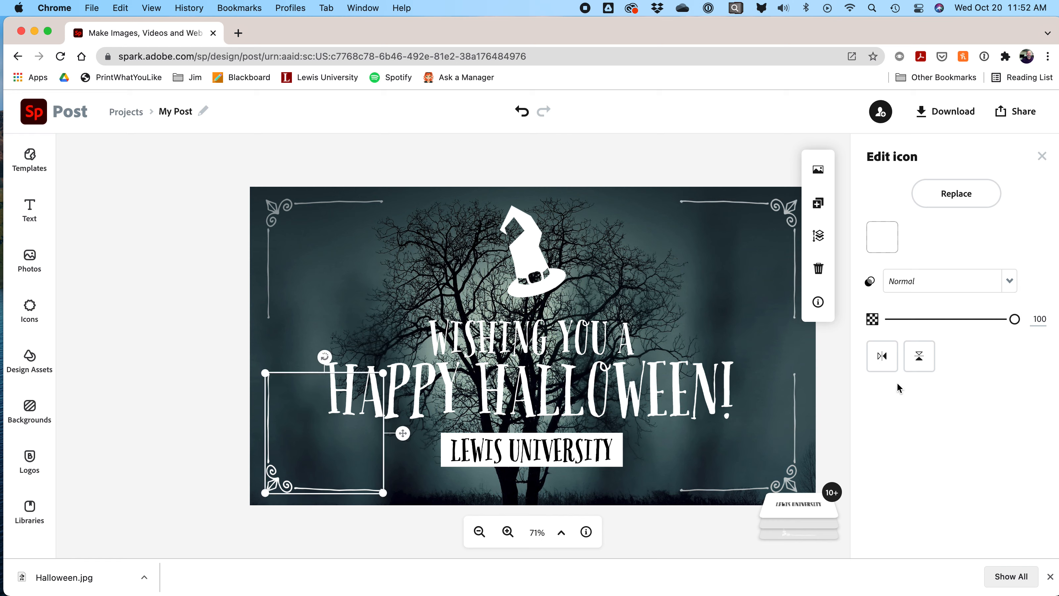
drag(1015, 318, 940, 331)
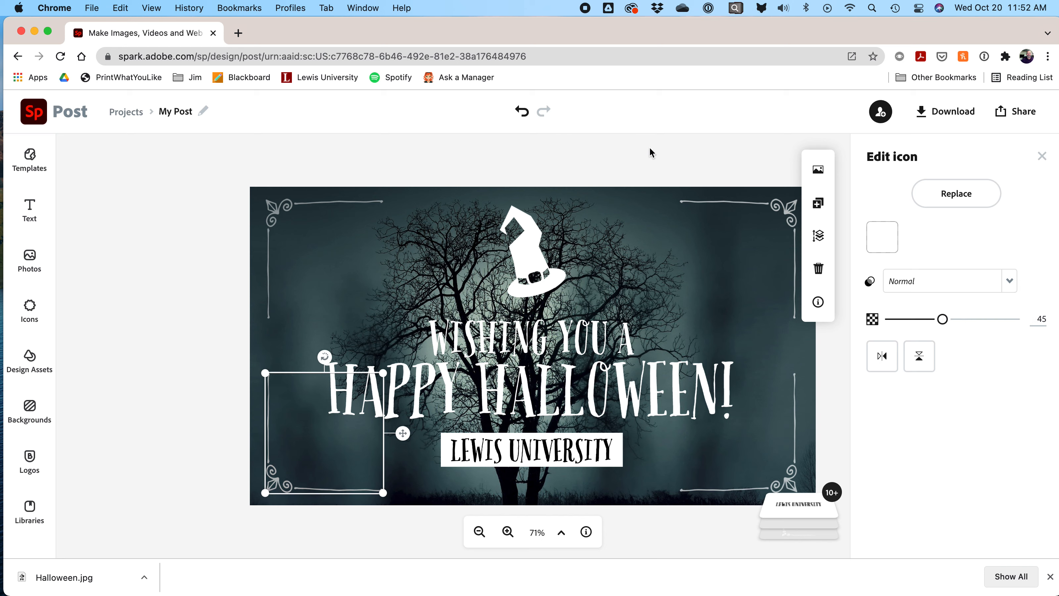
click(656, 161)
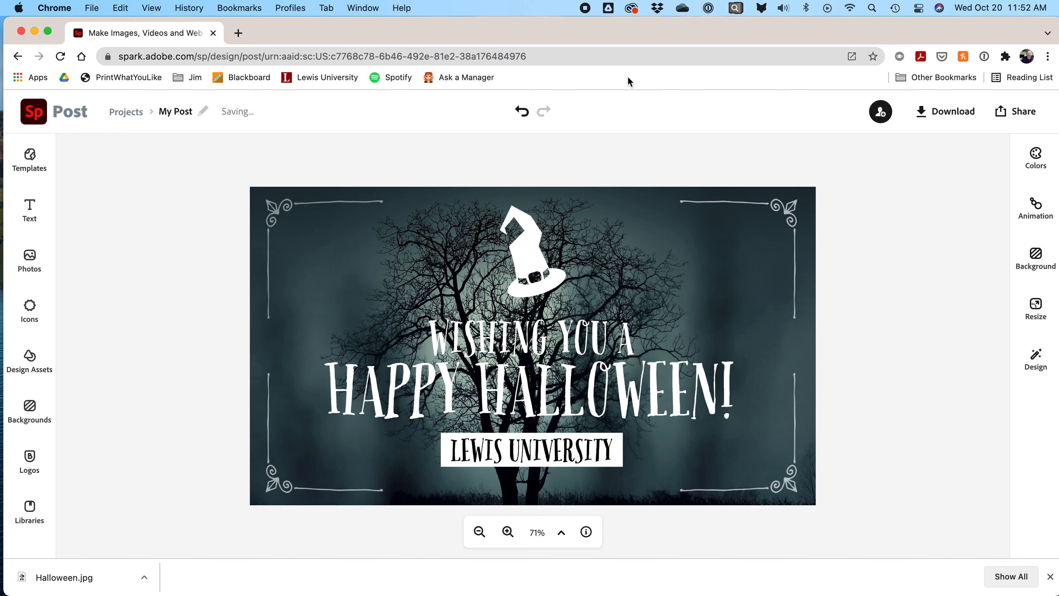
Try a lower opacity on the tree photo, restore it to 100, shift the photo off the canvas edge and undo the move
drag(598, 27, 560, 28)
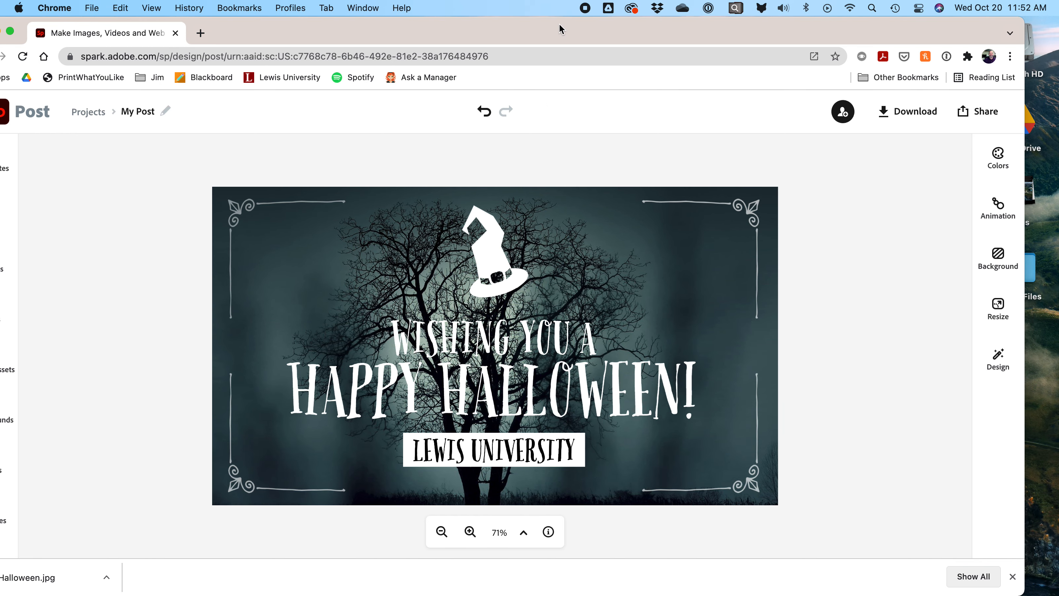
click(501, 339)
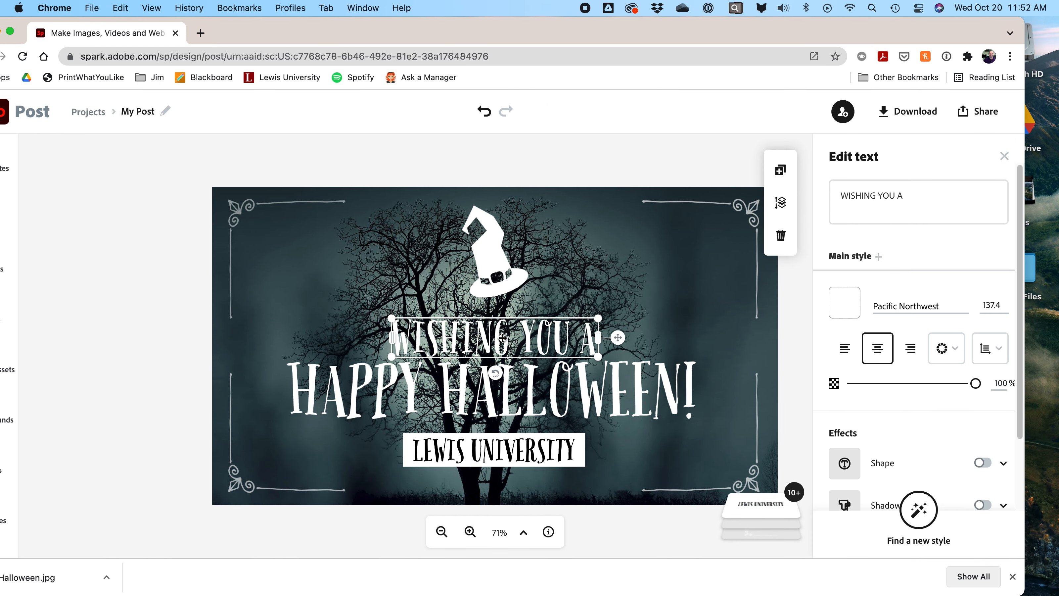
click(629, 267)
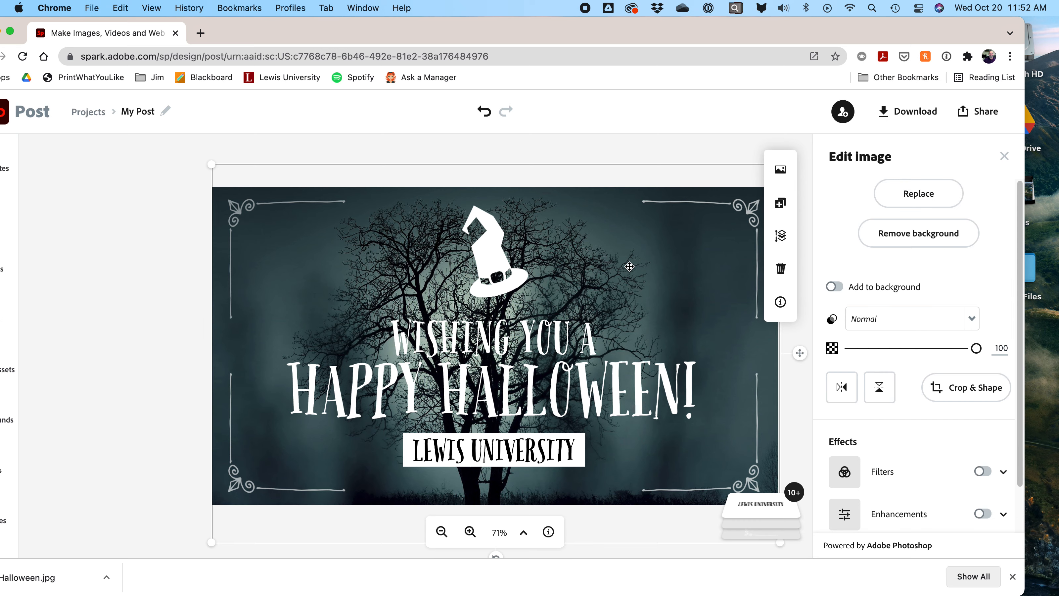
drag(975, 348, 939, 349)
drag(914, 350, 1009, 354)
drag(608, 198, 639, 312)
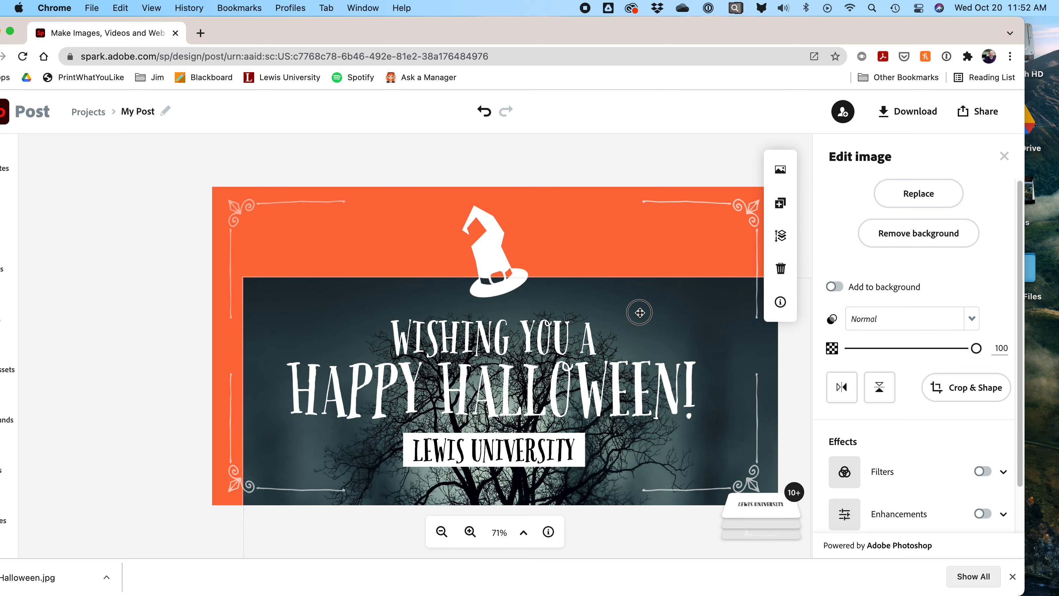
key(super+z)
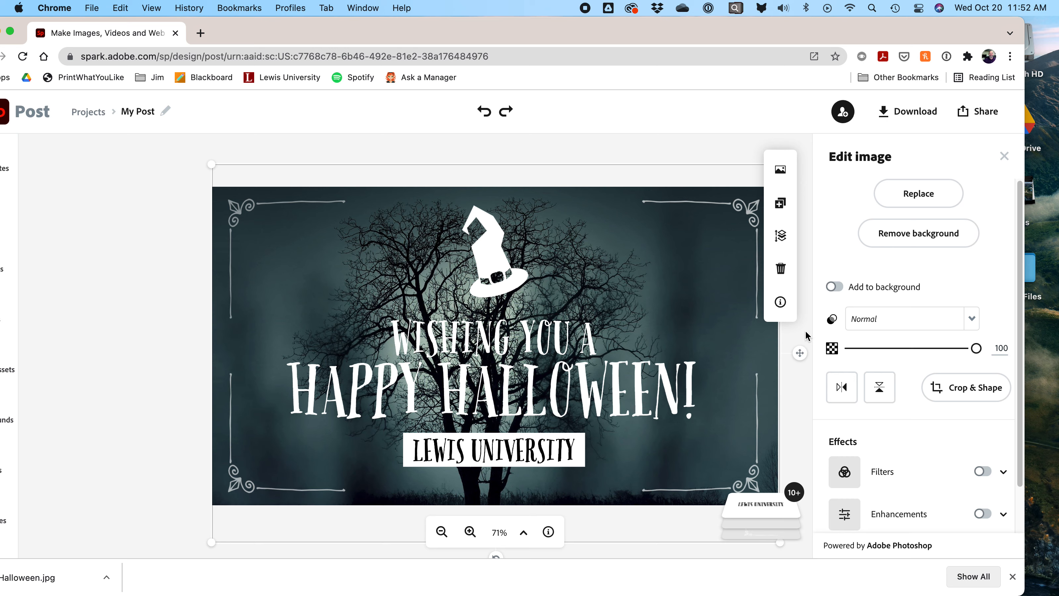
Set the tree photo's opacity to 13 so the orange background shows through
drag(975, 348, 866, 352)
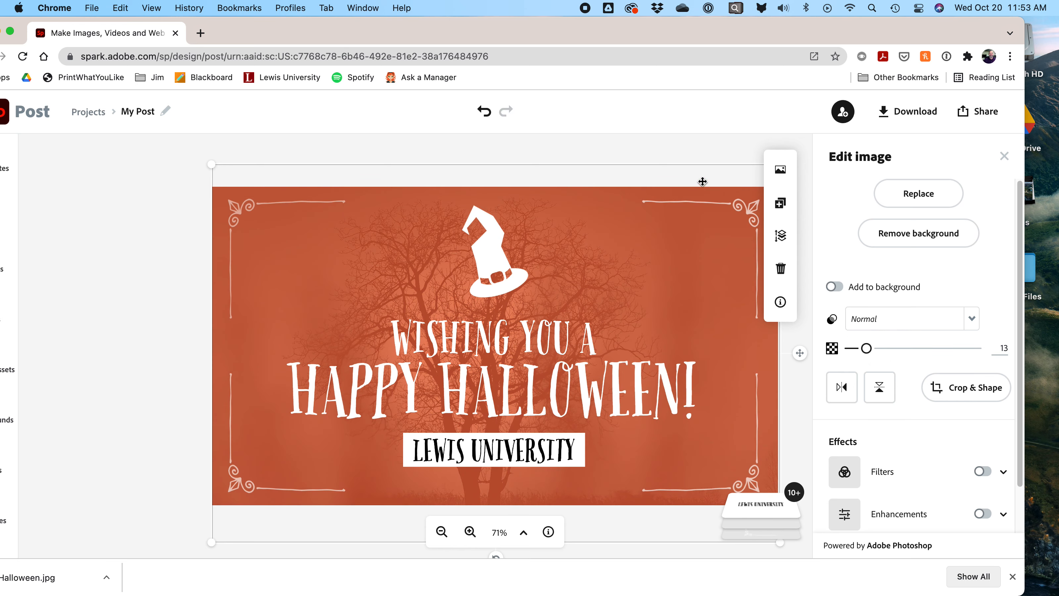
click(685, 155)
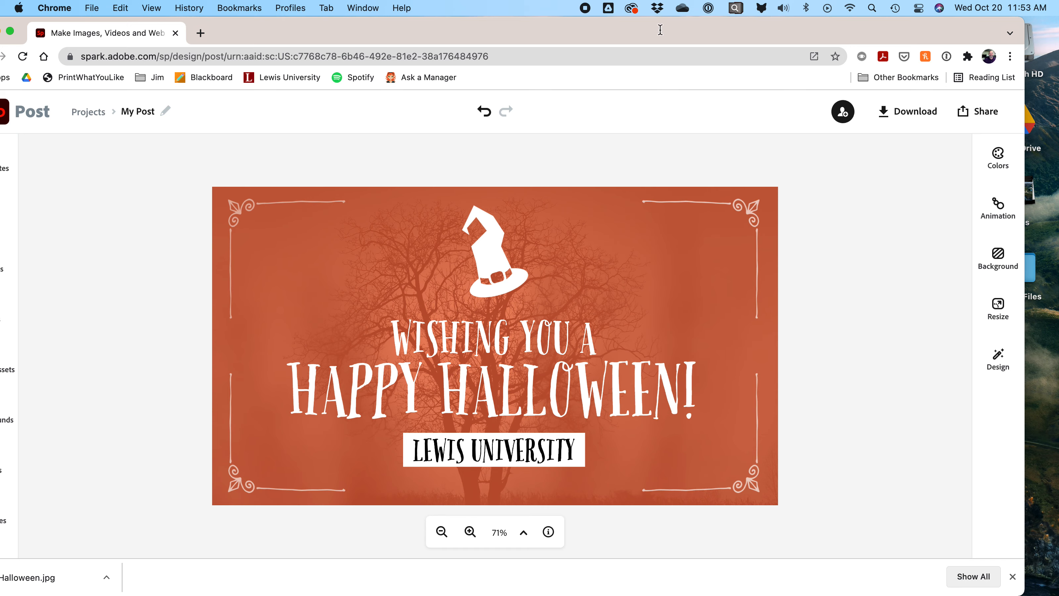
drag(681, 27, 716, 27)
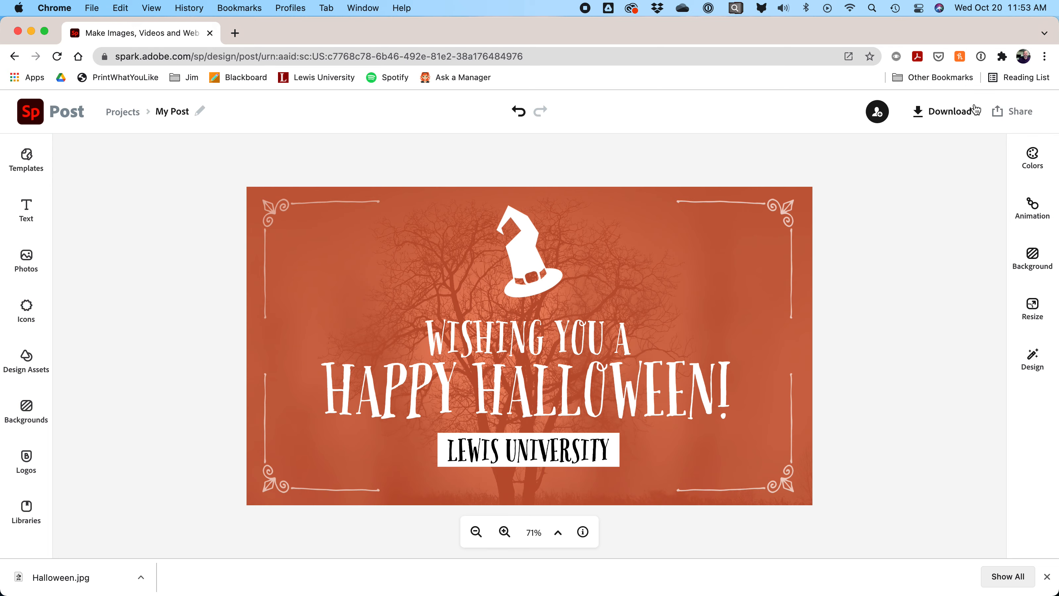
Download the design as a JPG named HalloweenTree.jpg into the CoNHS_Files folder
click(954, 111)
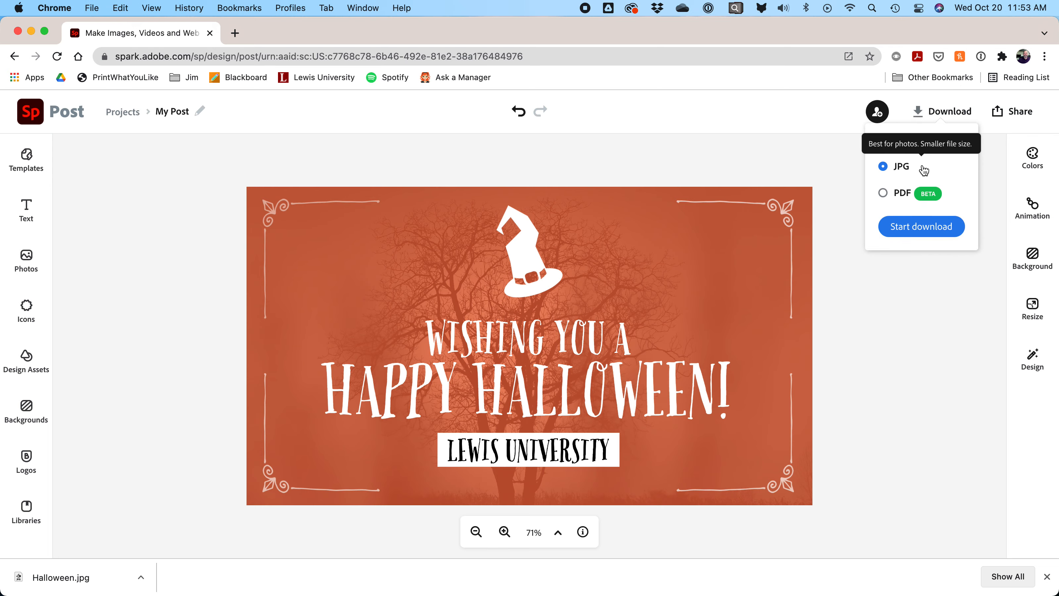
click(916, 227)
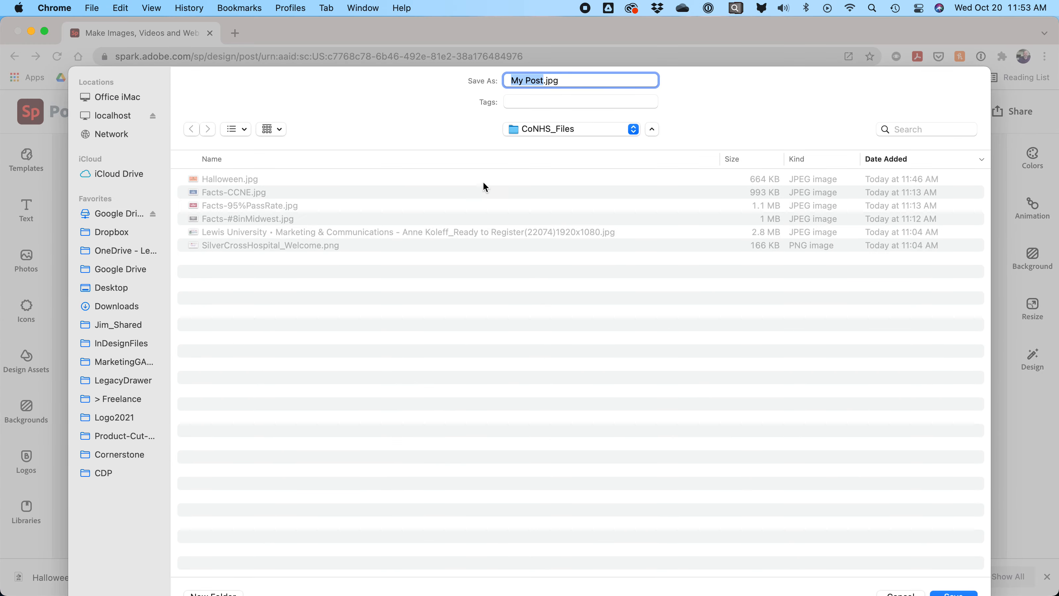
click(229, 178)
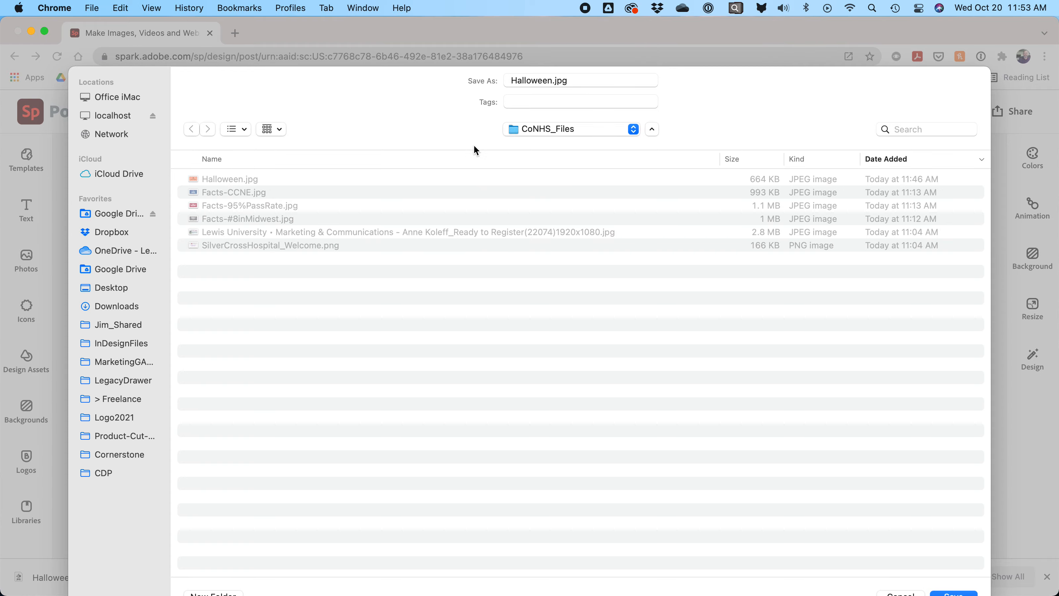
click(550, 81)
text(Tree)
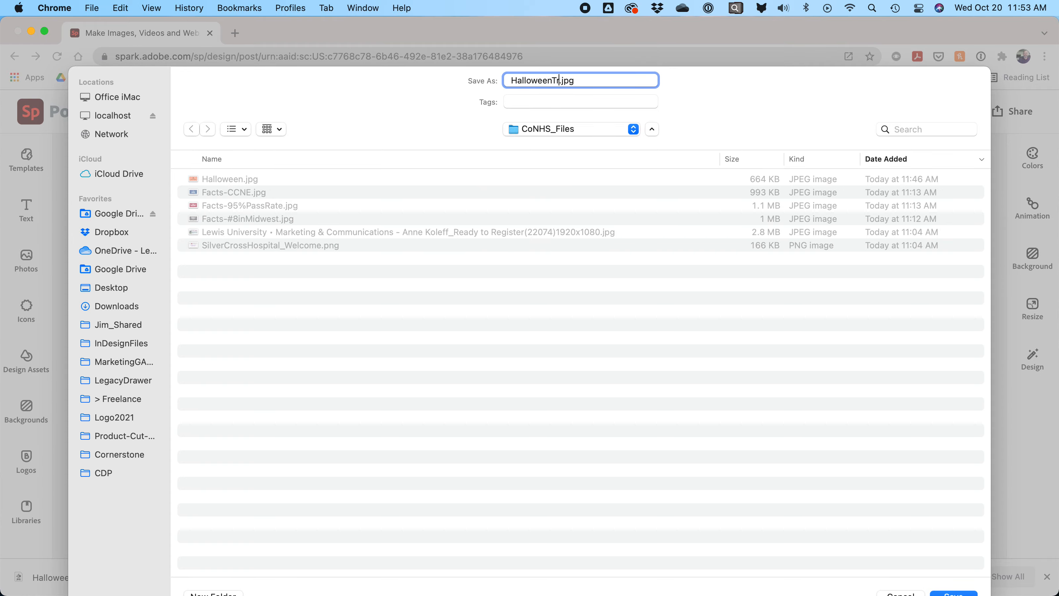
key(Return)
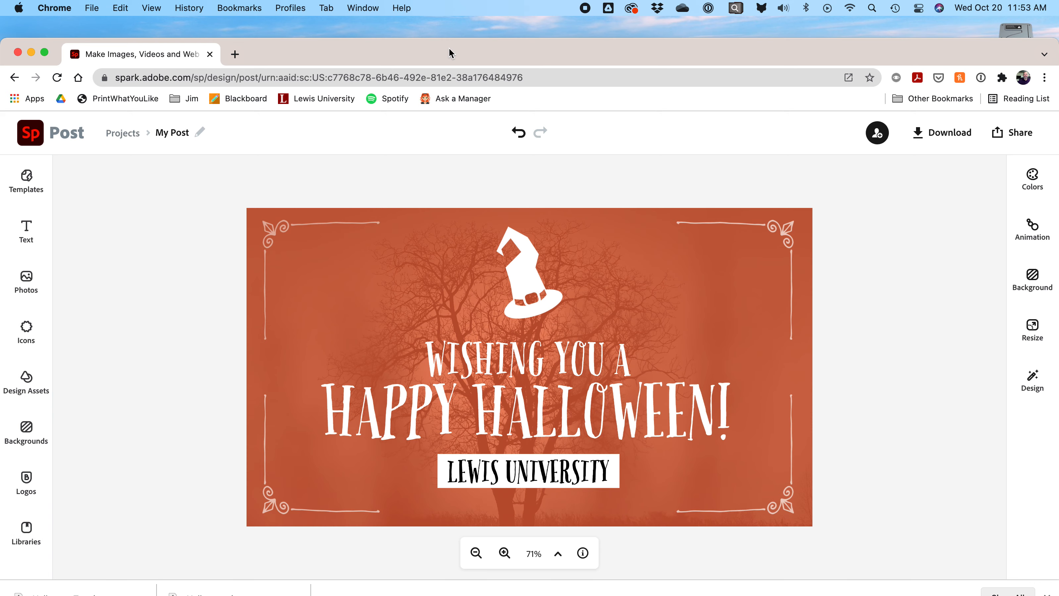
Rename the project to Halloween and return to the Spark home page
drag(449, 53, 499, 45)
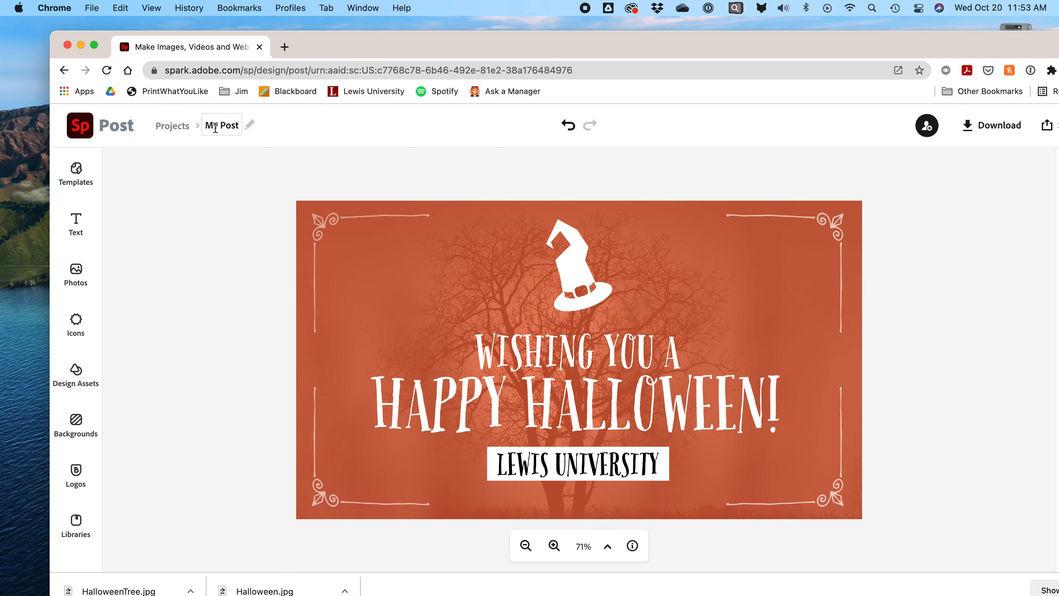
click(216, 128)
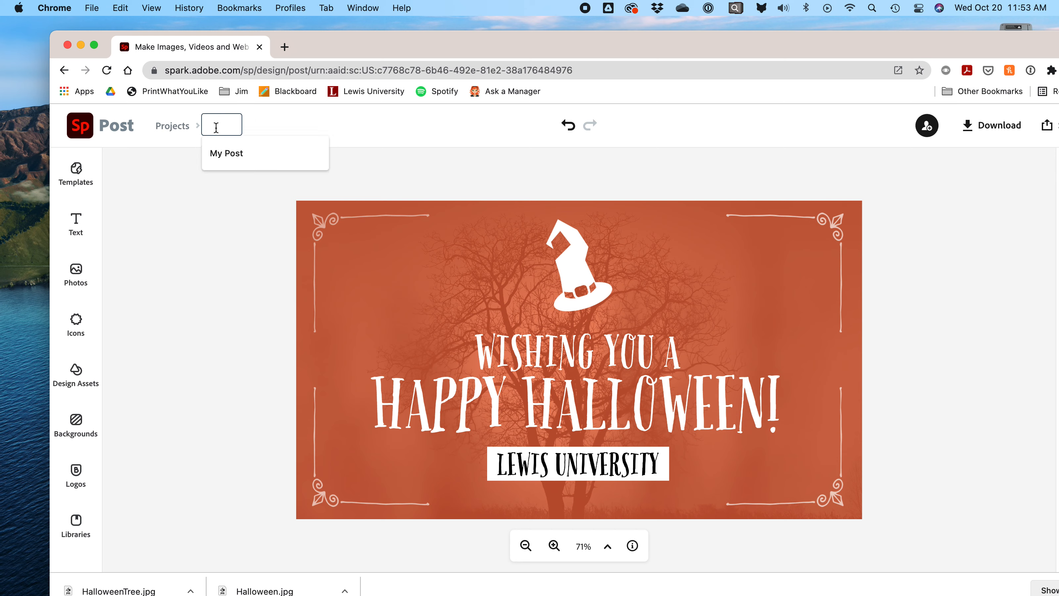
text(Halloween)
key(Return)
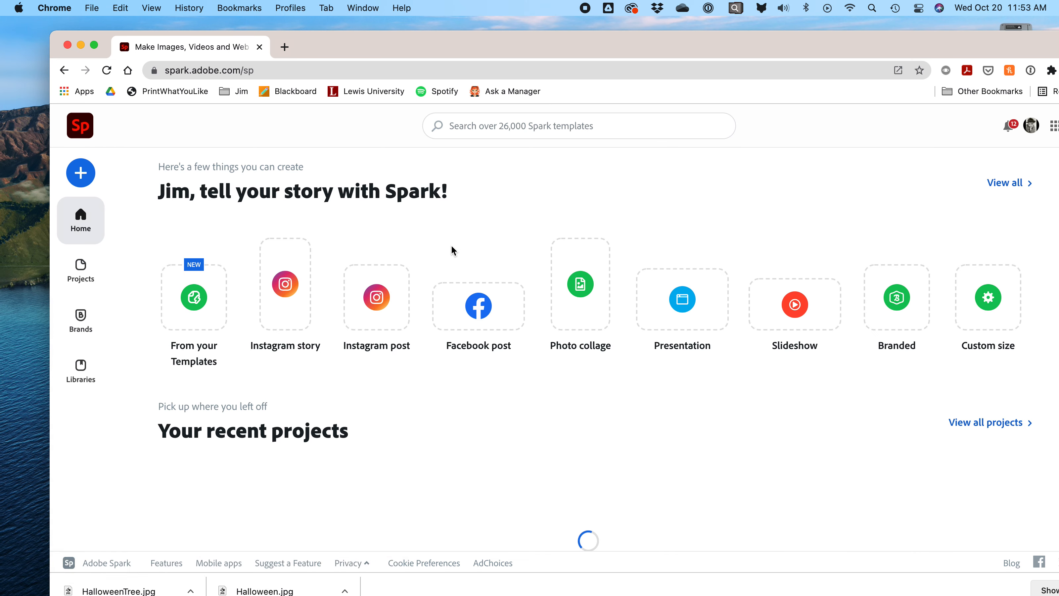
Look through the recent projects and the template suggestions on the home page
scroll(450, 250, down, 3)
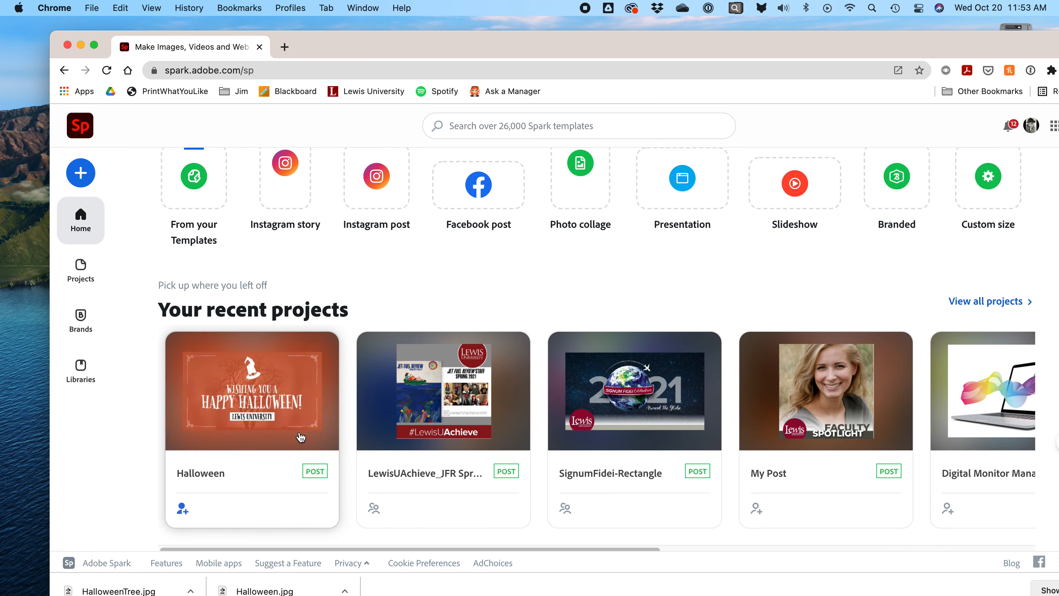
mouse_move(212, 445)
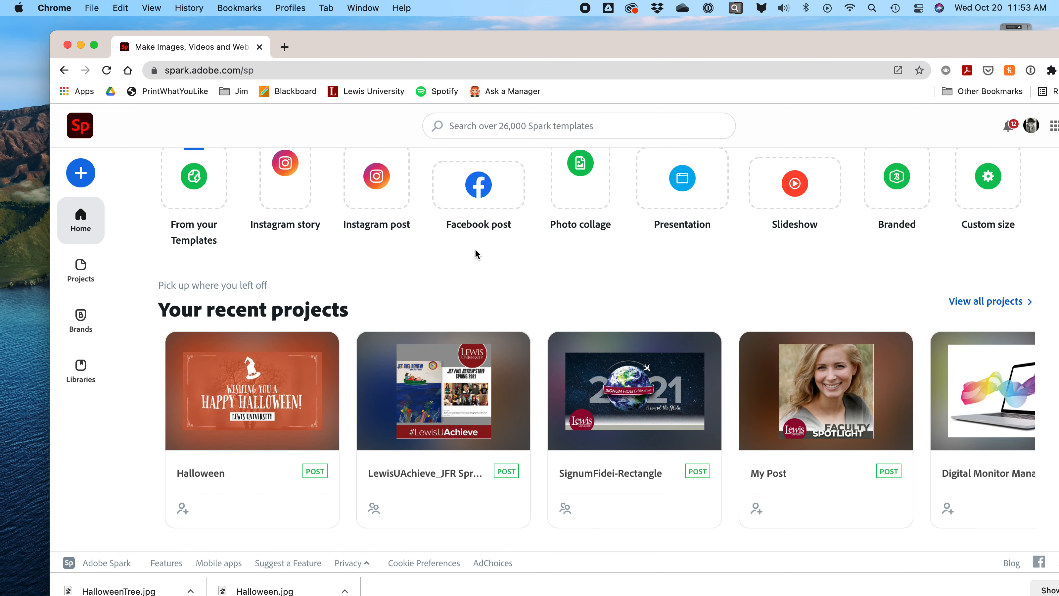
scroll(508, 260, down, 3)
scroll(542, 257, right, 3)
scroll(559, 255, right, 5)
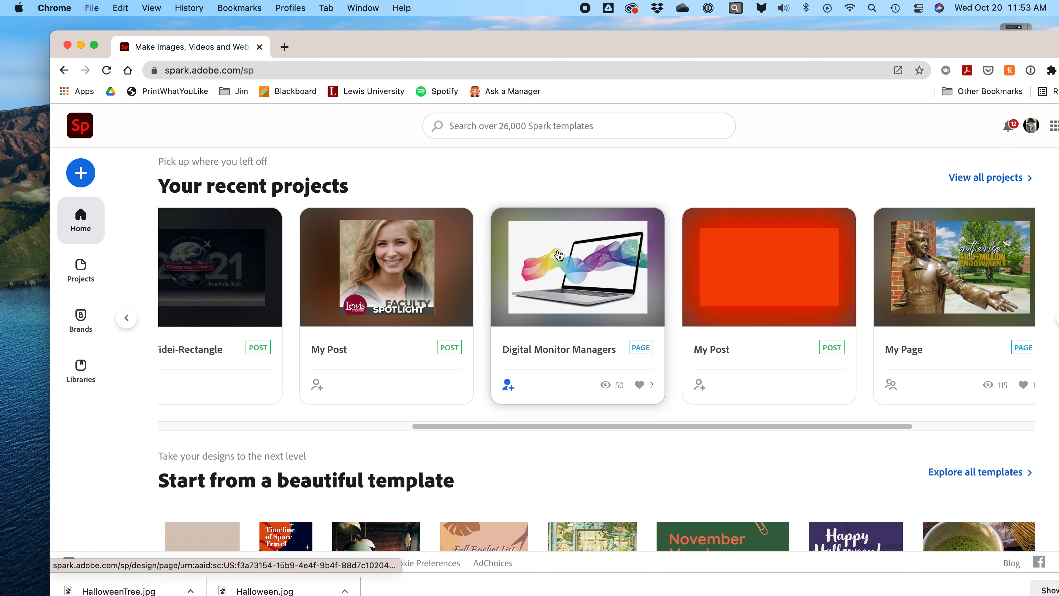
scroll(558, 255, left, 8)
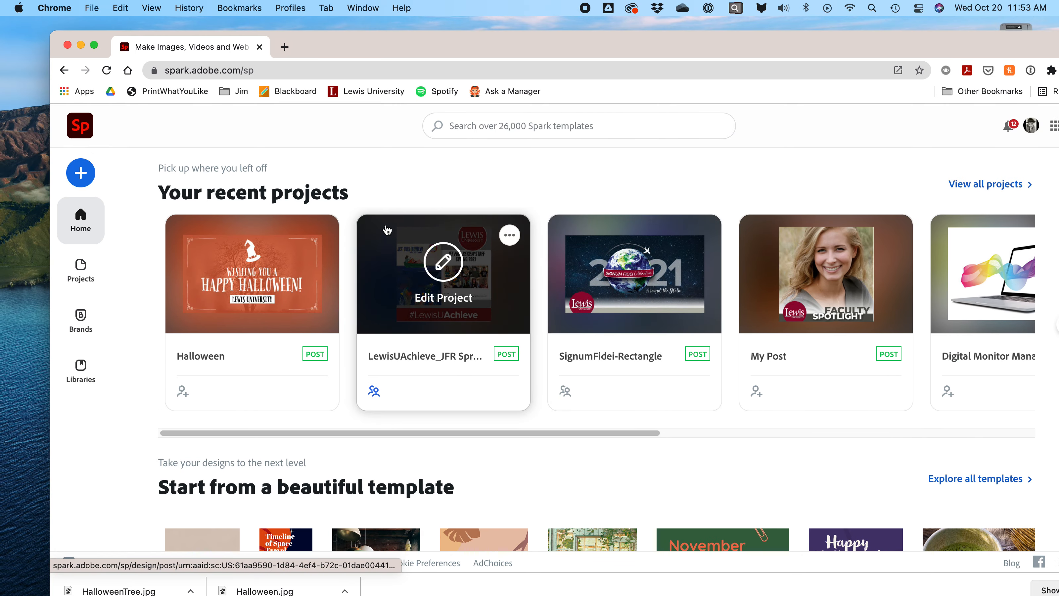
scroll(383, 229, down, 5)
scroll(386, 229, up, 8)
scroll(385, 229, up, 3)
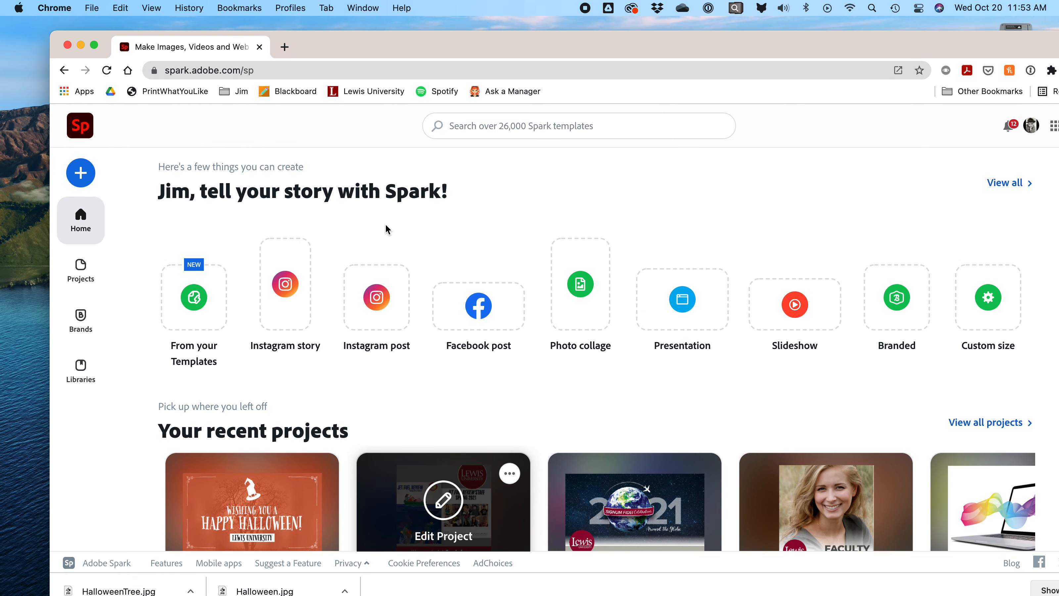
drag(412, 43, 372, 37)
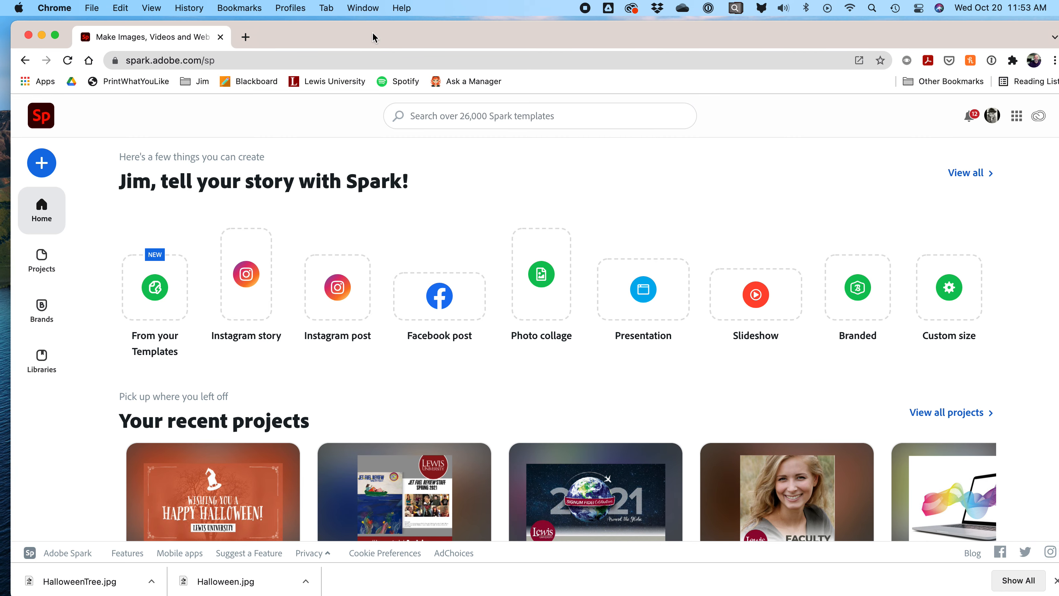